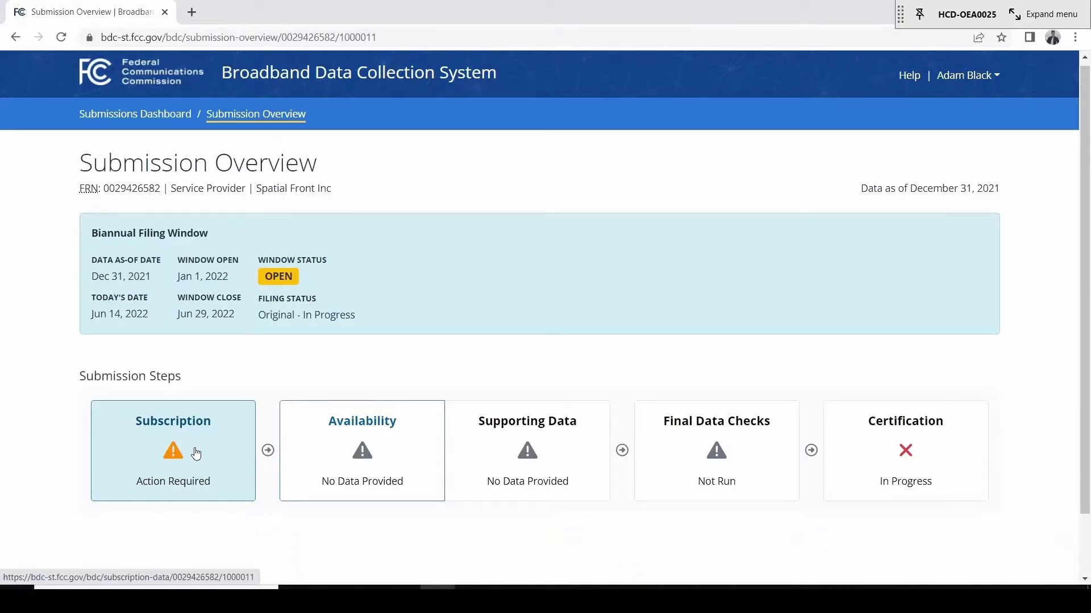
# Step: From the submission's subscription data, open the ILEC fixed voice subscription upload section
pyautogui.click(195, 452)
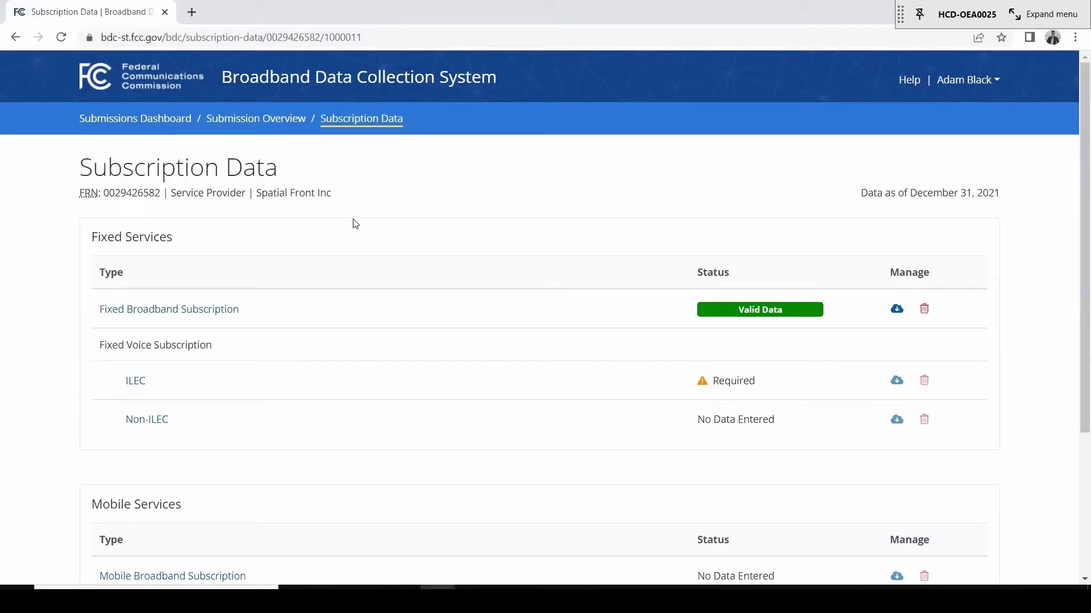
pyautogui.click(135, 386)
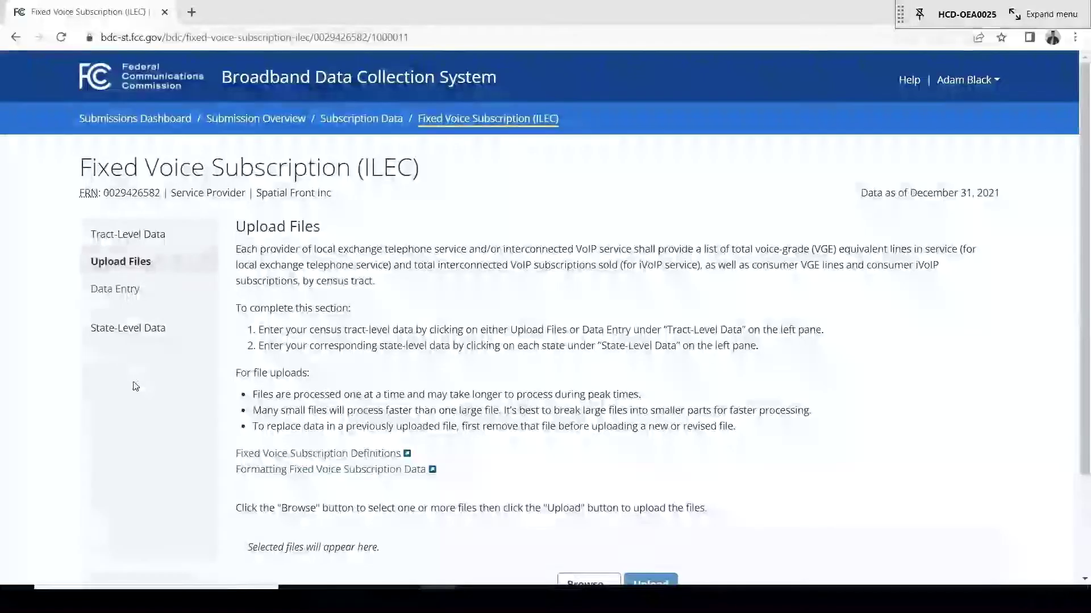
pyautogui.scroll(-3, 835, 374)
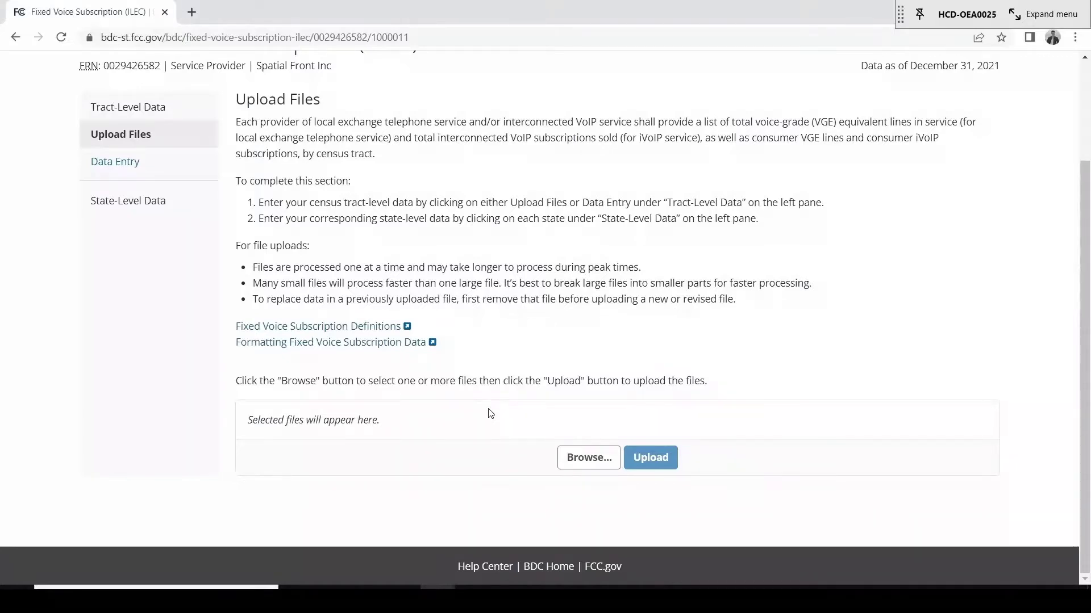
# Step: Select the FVS_2 file from the Data_For_Video folder and upload it as tract-level ILEC data
pyautogui.scroll(2, 491, 413)
pyautogui.click(573, 528)
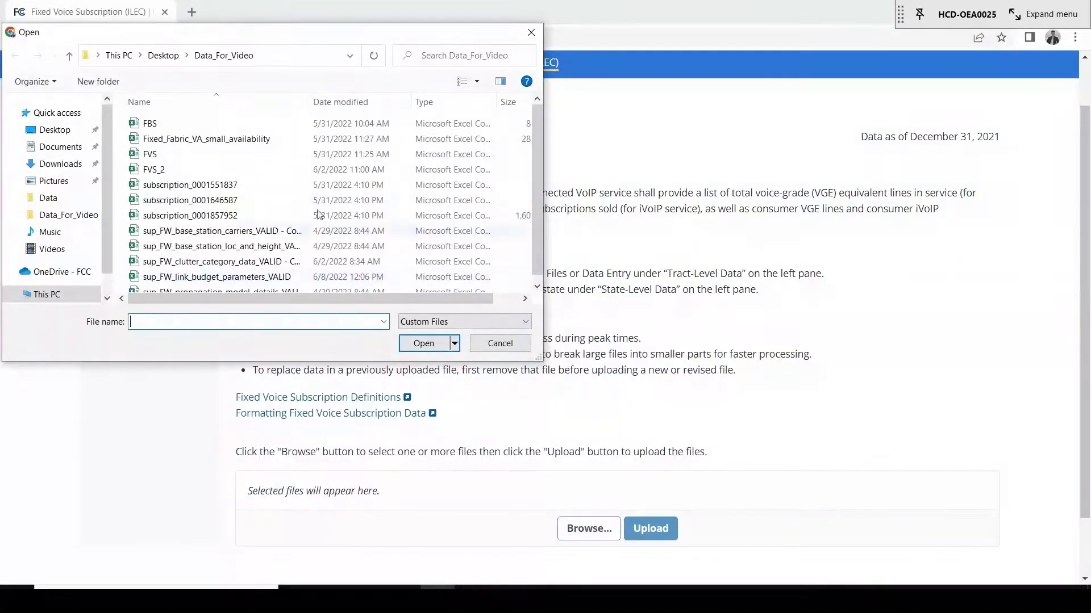
pyautogui.click(254, 172)
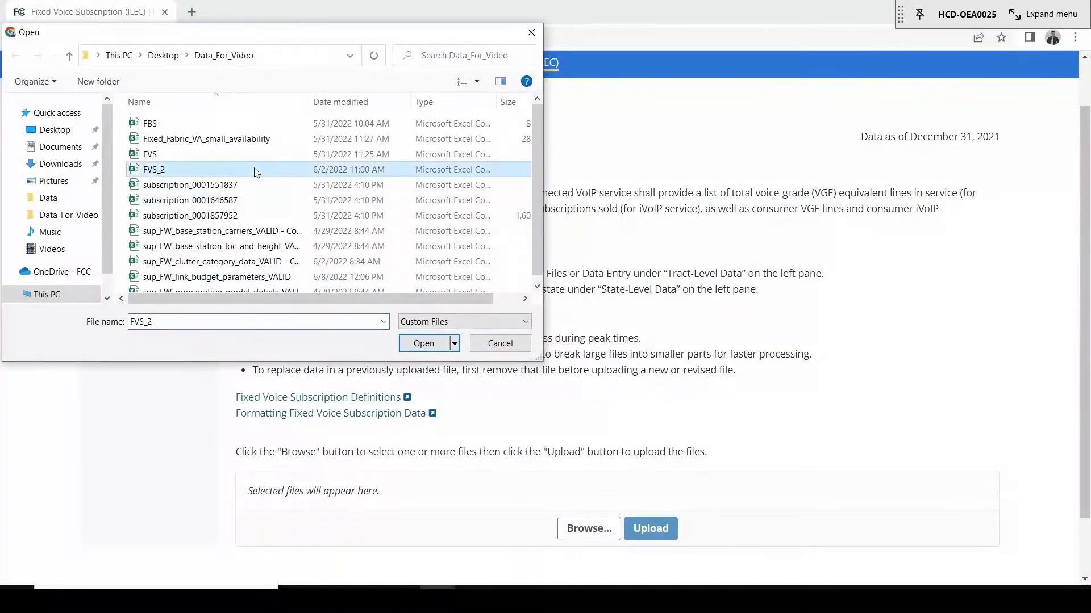
pyautogui.click(422, 343)
pyautogui.scroll(-2, 639, 395)
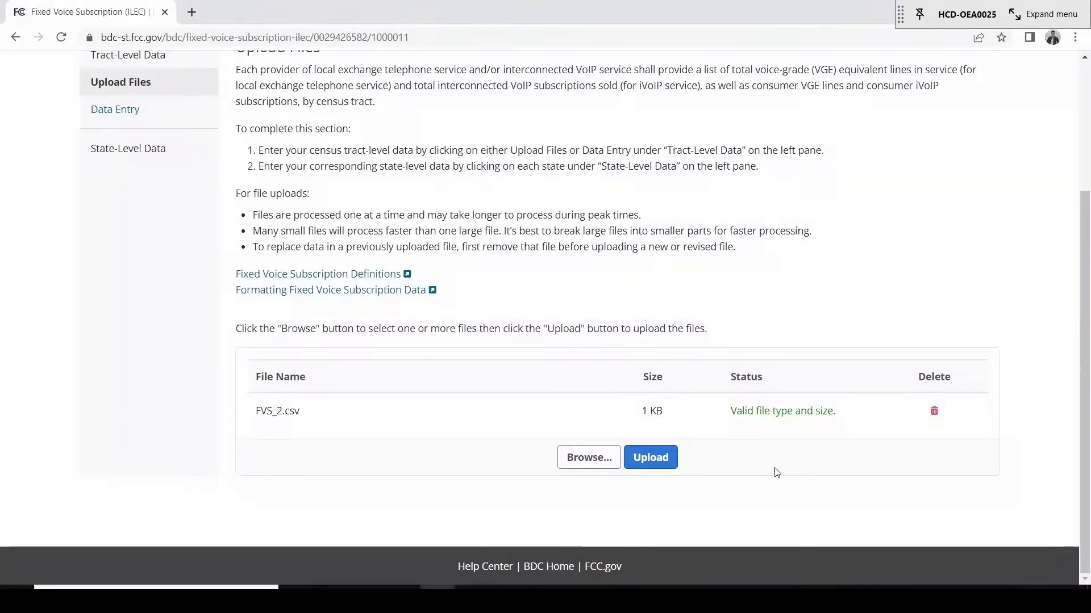
pyautogui.click(659, 458)
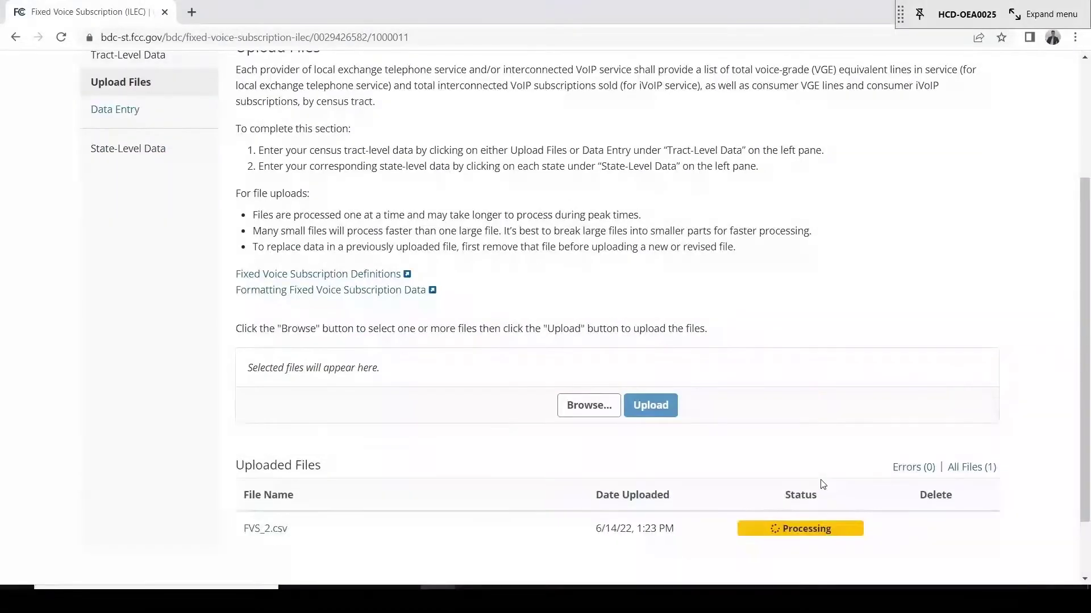
pyautogui.scroll(-1, 977, 452)
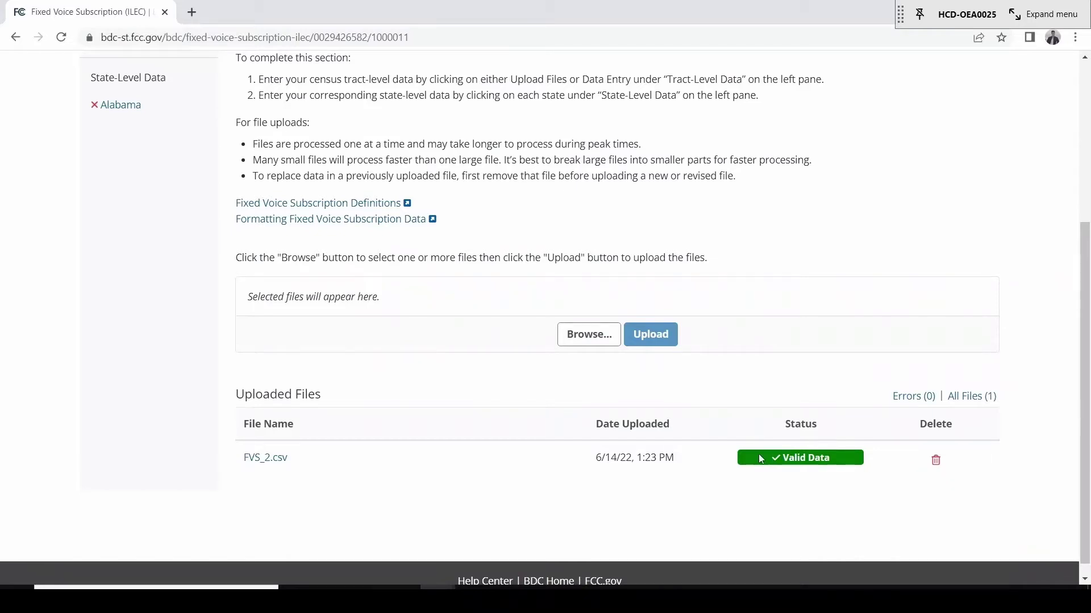
# Step: In the tract-level data entry form, select the state Alabama, county Calhoun and tract 9819.01
pyautogui.scroll(1, 738, 385)
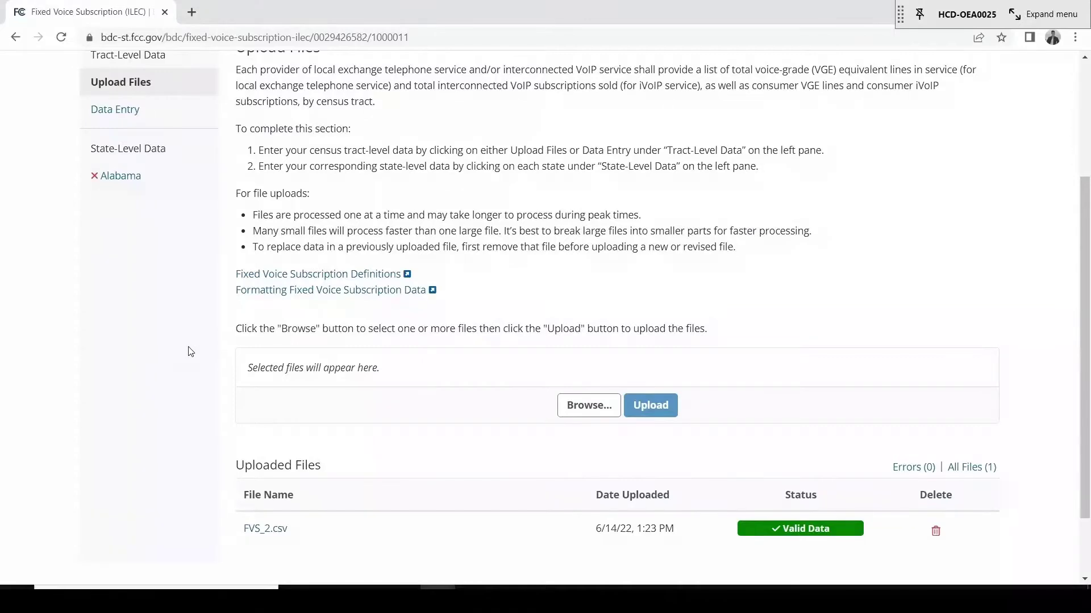
pyautogui.scroll(1, 190, 352)
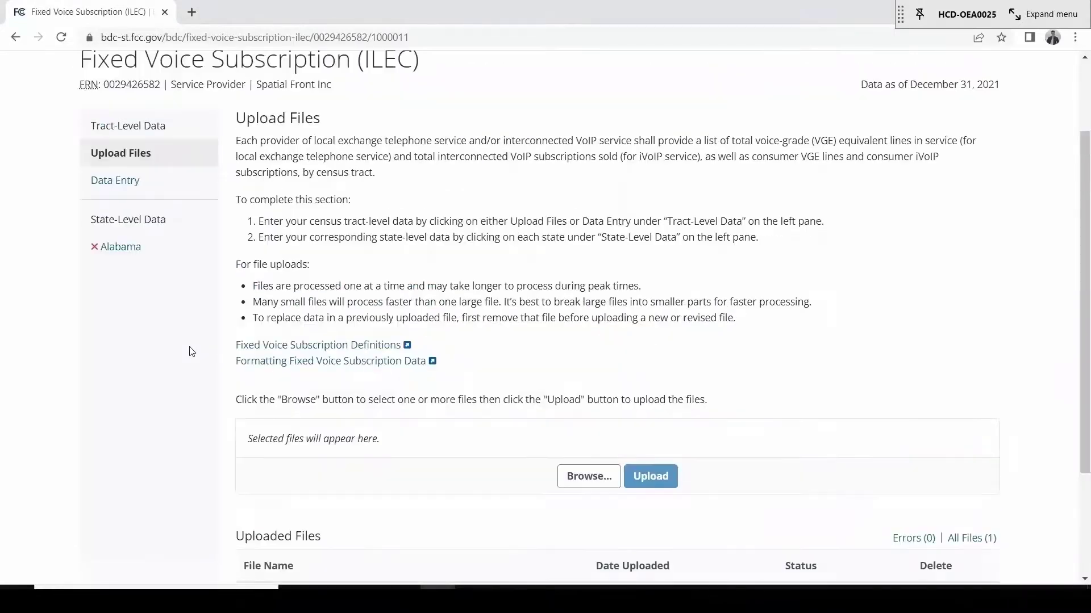
pyautogui.click(116, 182)
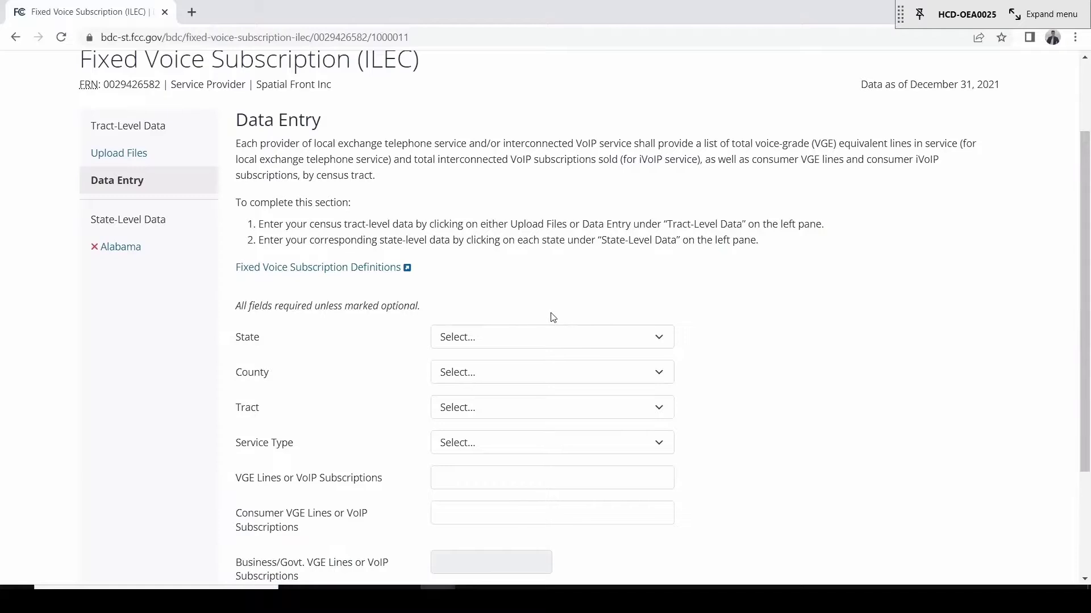
pyautogui.click(605, 336)
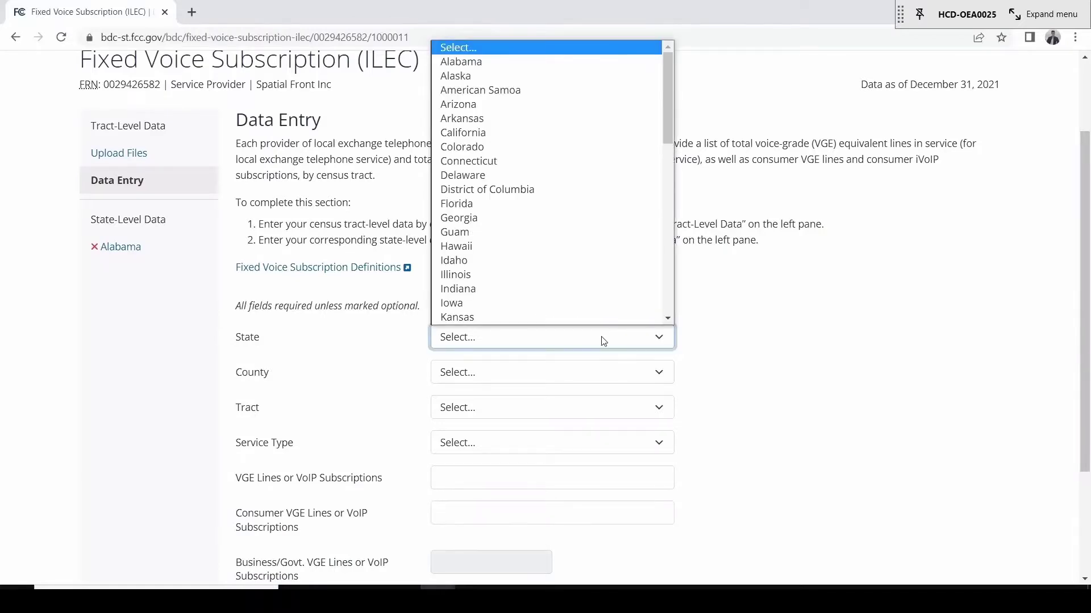
pyautogui.click(484, 61)
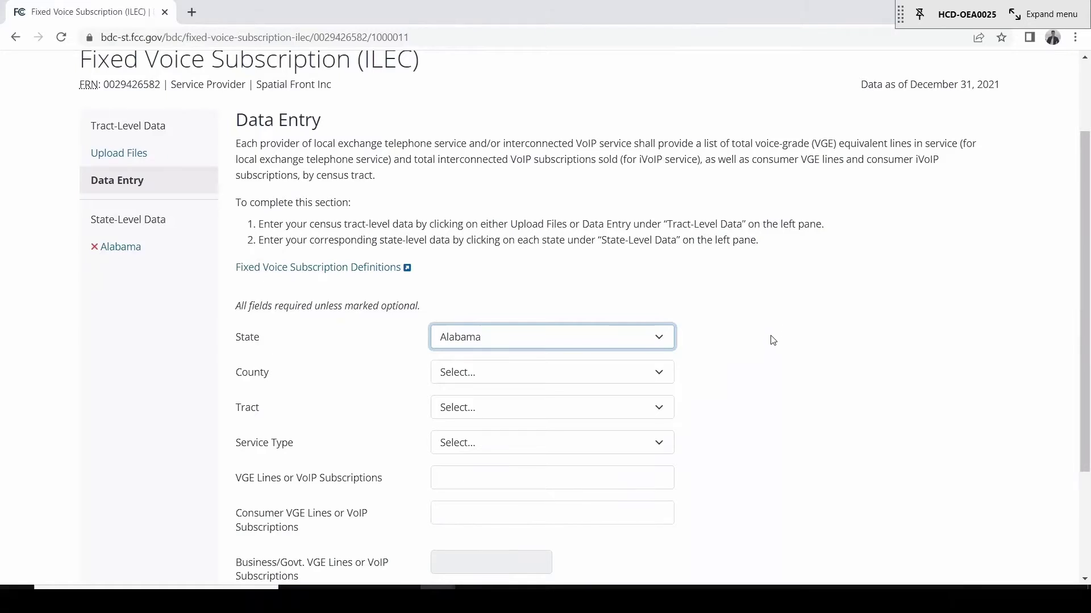
pyautogui.scroll(-1, 767, 348)
pyautogui.click(670, 310)
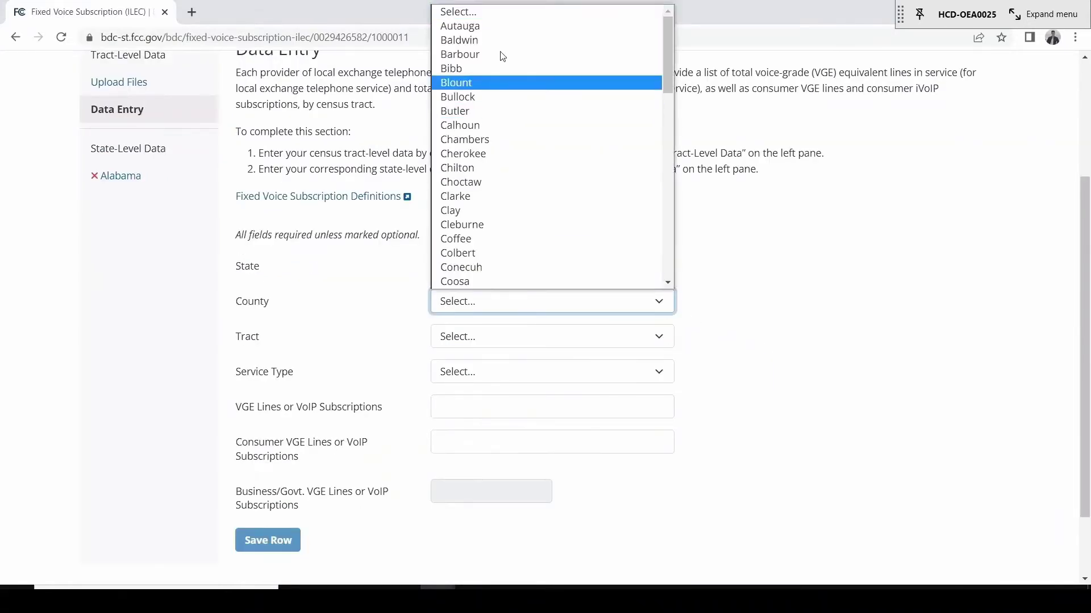
pyautogui.click(474, 124)
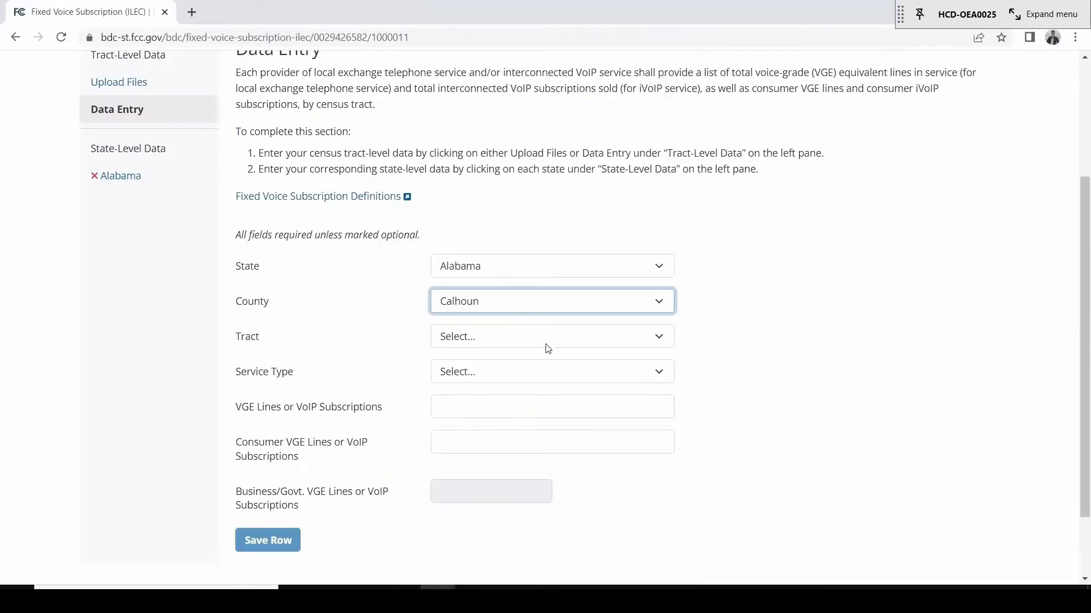
pyautogui.click(543, 341)
pyautogui.scroll(-5, 515, 281)
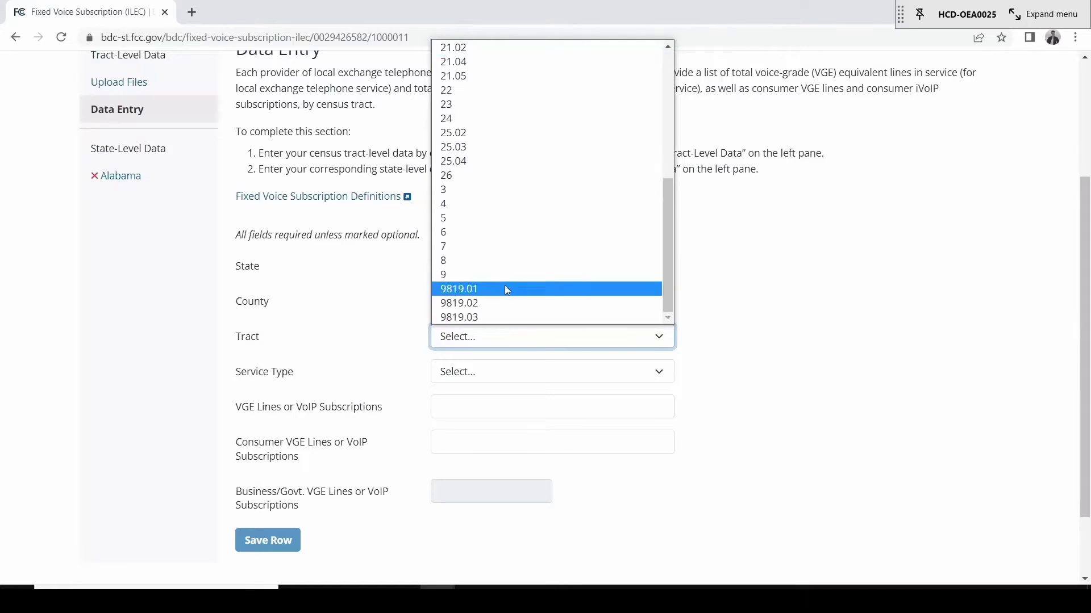
pyautogui.click(504, 288)
# Step: Set the row's service type to VGE Lines, with 56 total lines and 42 consumer lines
pyautogui.scroll(-1, 586, 416)
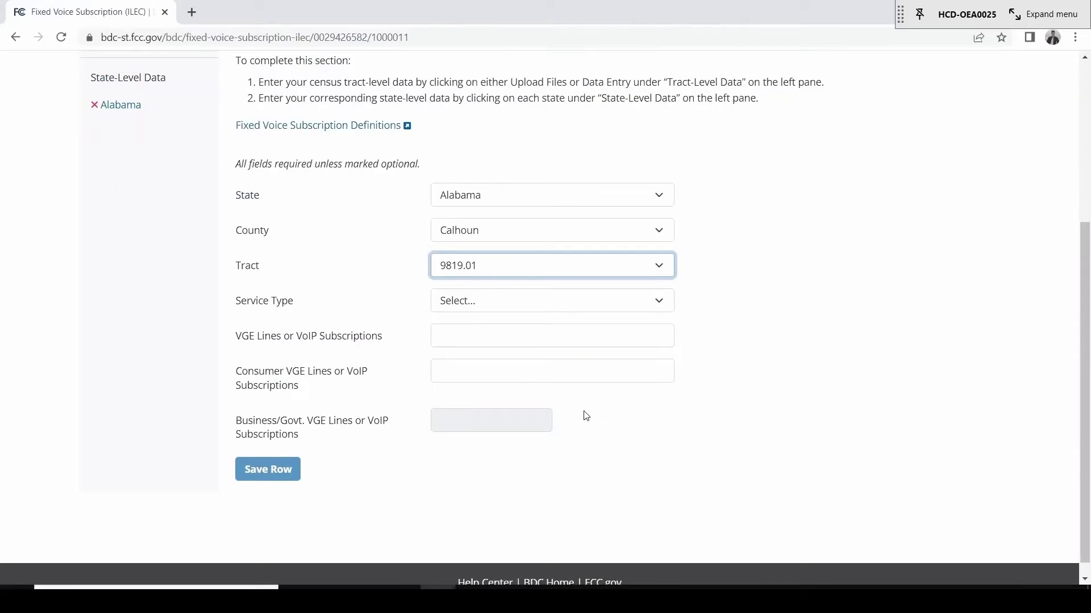
pyautogui.click(514, 335)
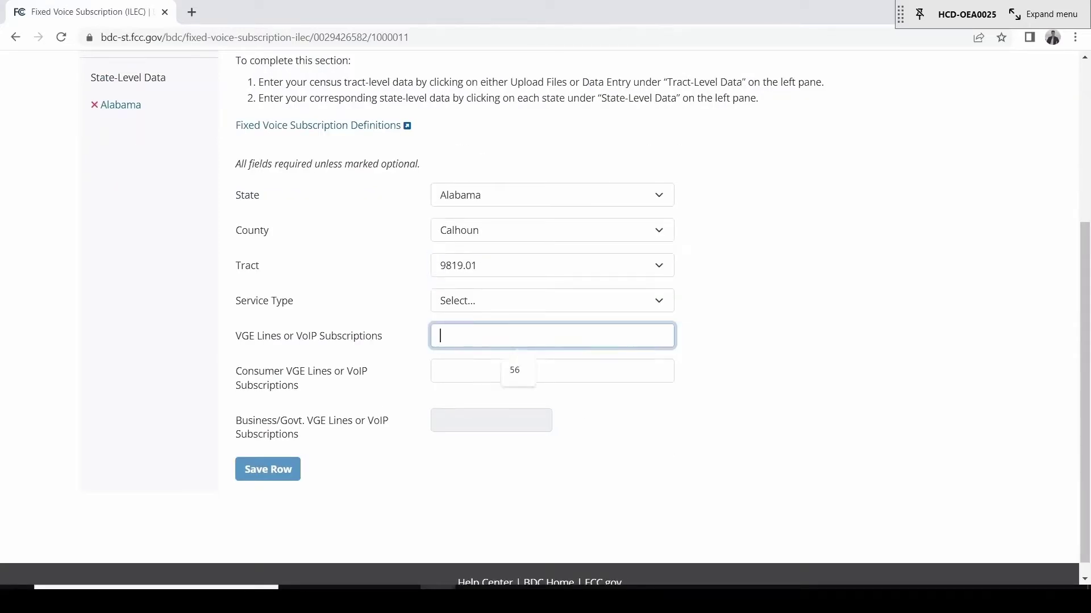
pyautogui.click(514, 369)
pyautogui.click(515, 371)
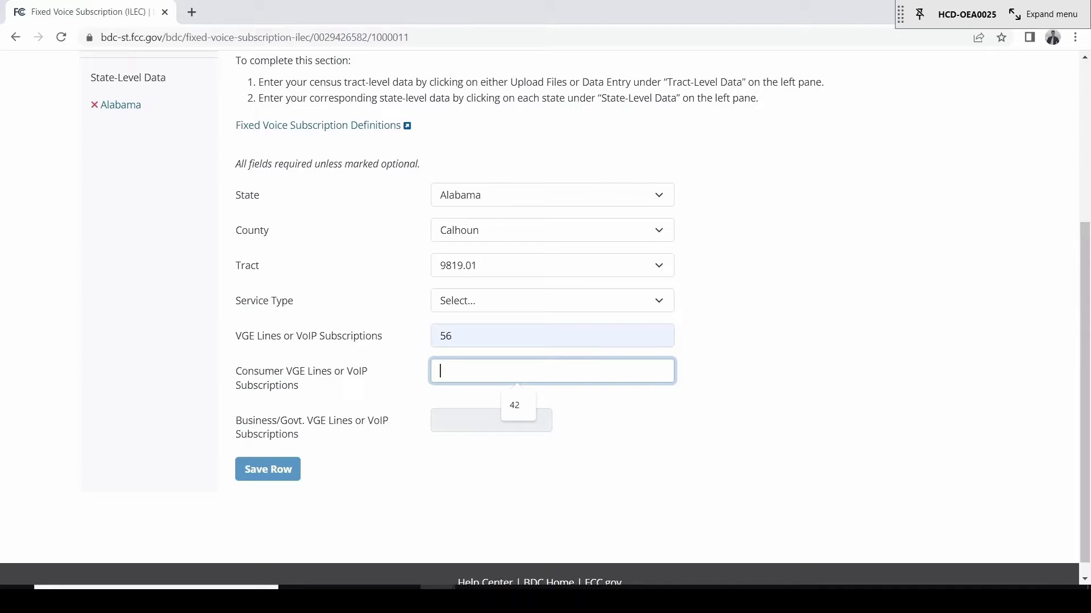
pyautogui.click(499, 304)
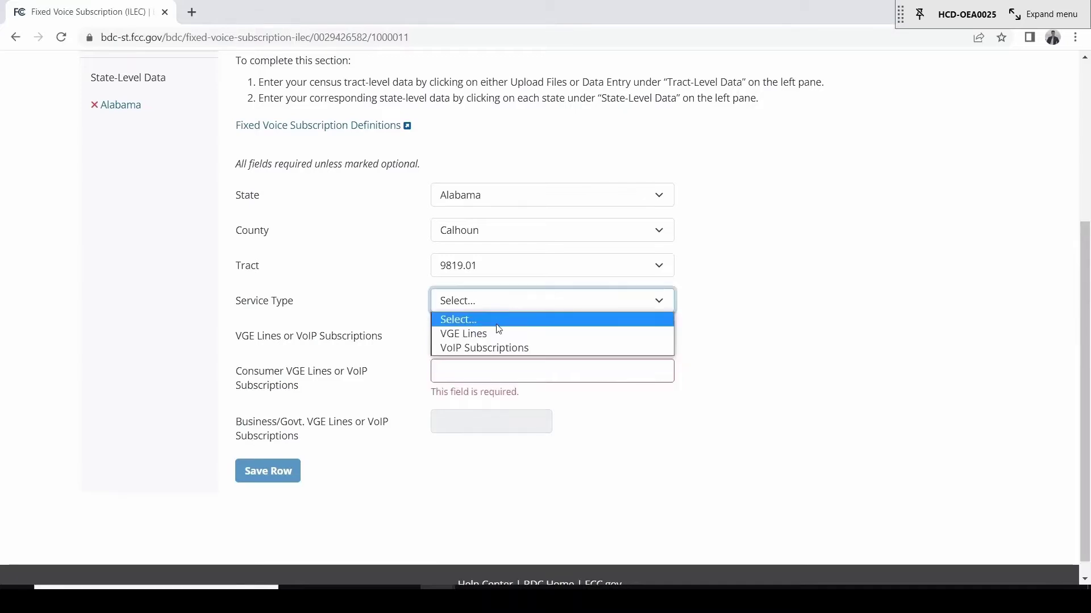
pyautogui.click(498, 333)
pyautogui.click(505, 366)
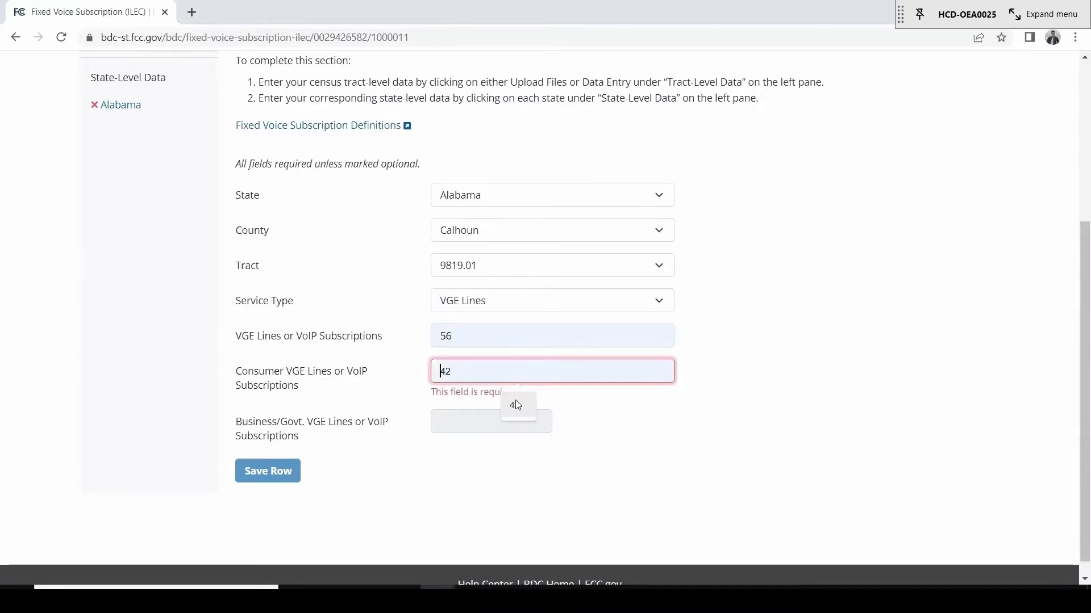
pyautogui.click(517, 405)
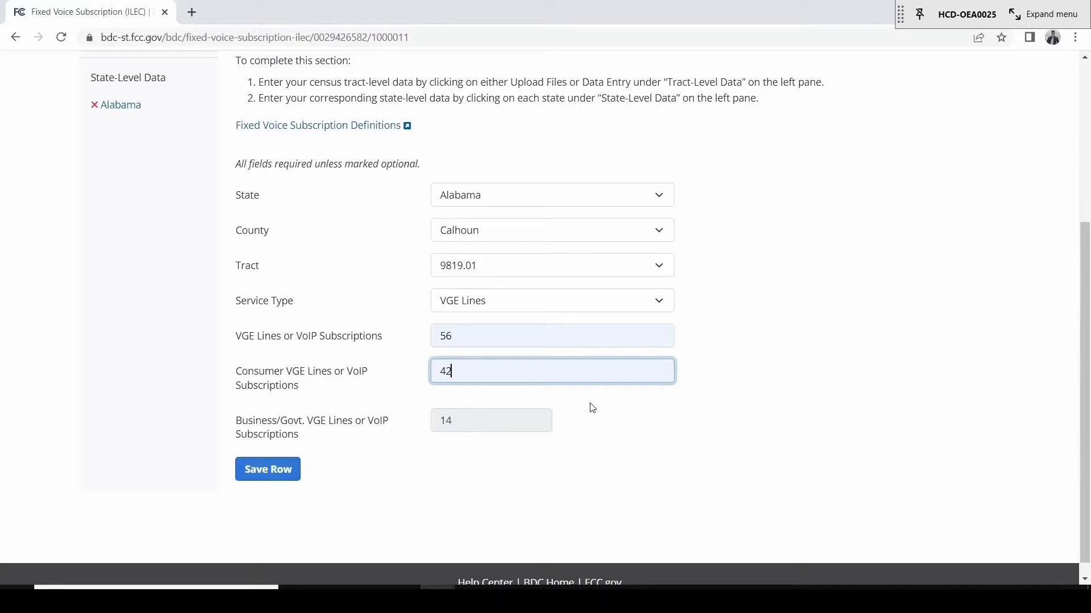
# Step: Change the row's service type to VoIP Subscriptions
pyautogui.click(725, 372)
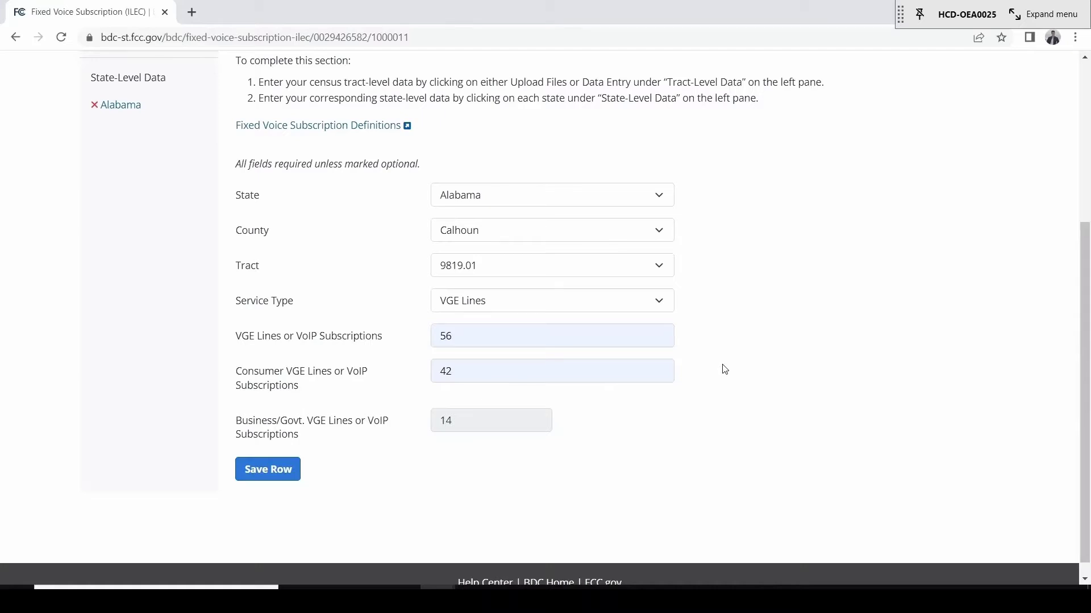
pyautogui.click(658, 305)
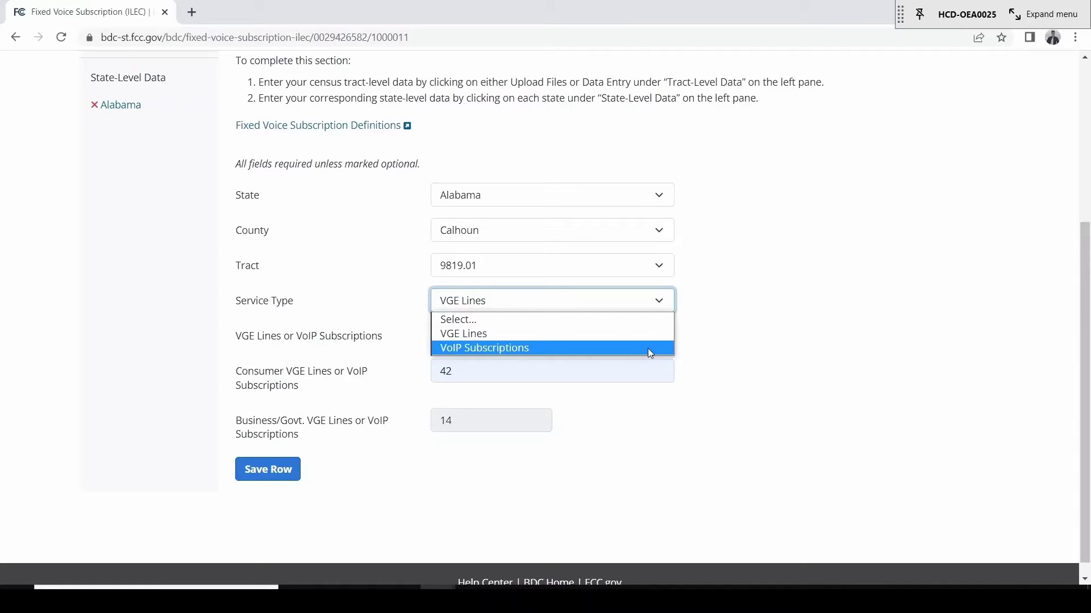
pyautogui.click(629, 348)
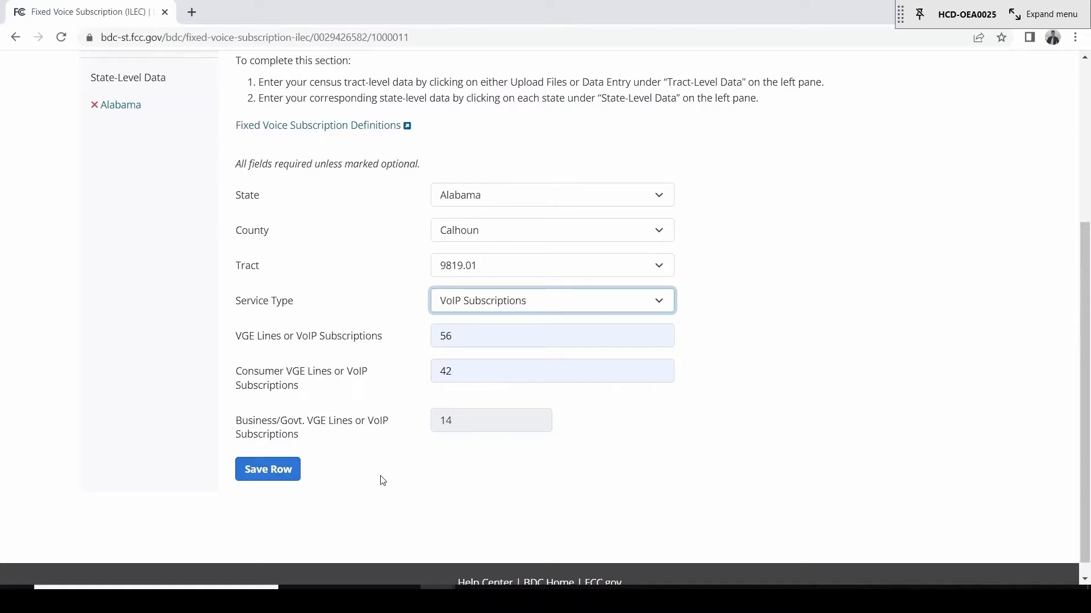
# Step: Open Alabama's state-level data and go to the Wholesale field for lines provided to unaffiliated providers
pyautogui.scroll(3, 375, 455)
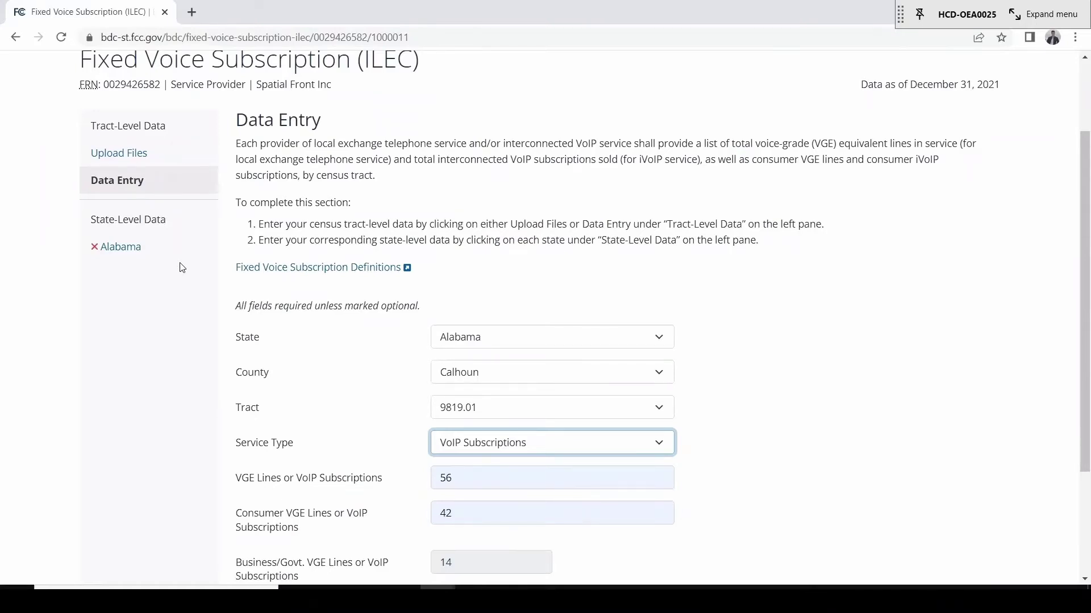
pyautogui.click(135, 250)
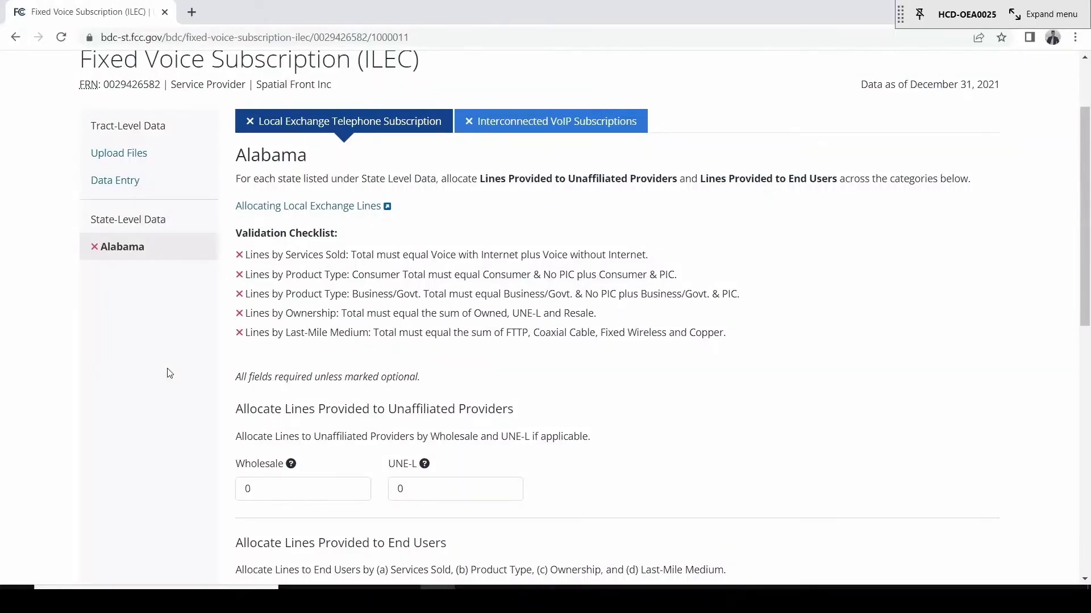
pyautogui.scroll(-1, 199, 386)
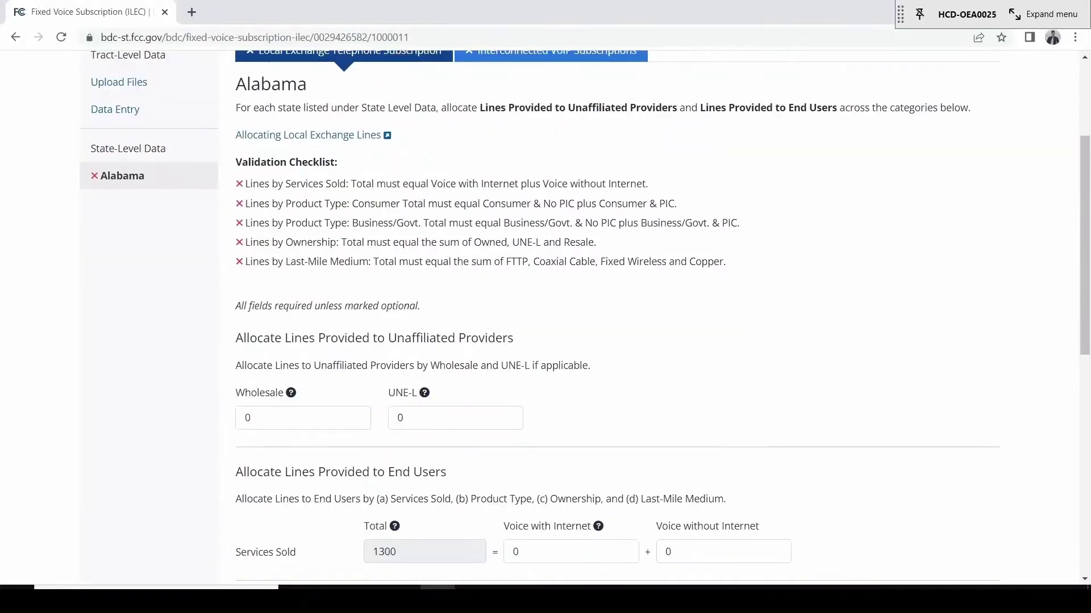
pyautogui.click(249, 417)
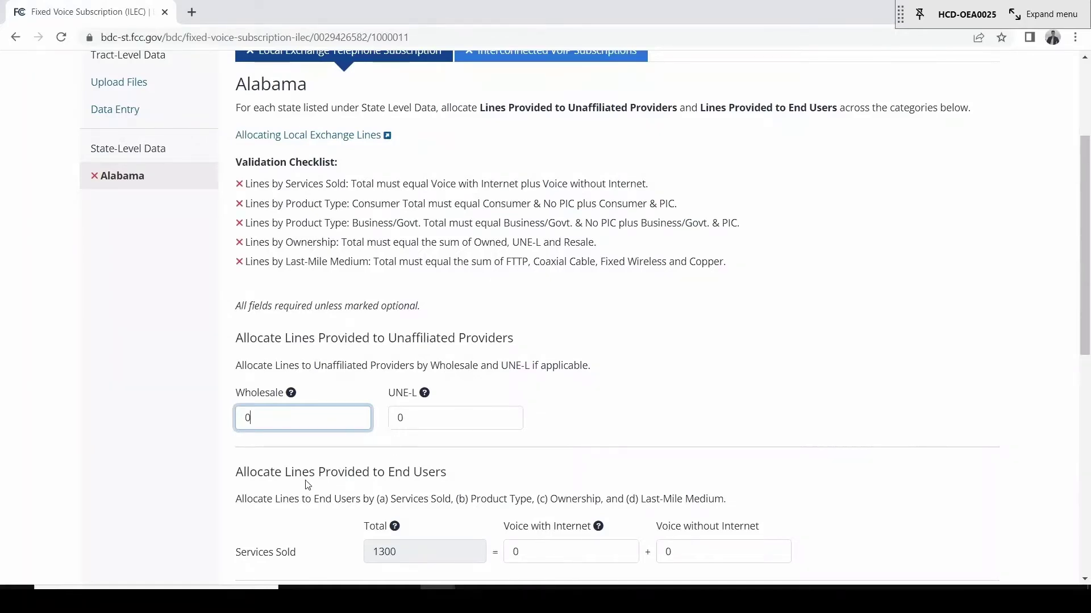
# Step: Allocate the end-user services sold as 650 voice with Internet and 650 voice without Internet
pyautogui.scroll(-4, 306, 483)
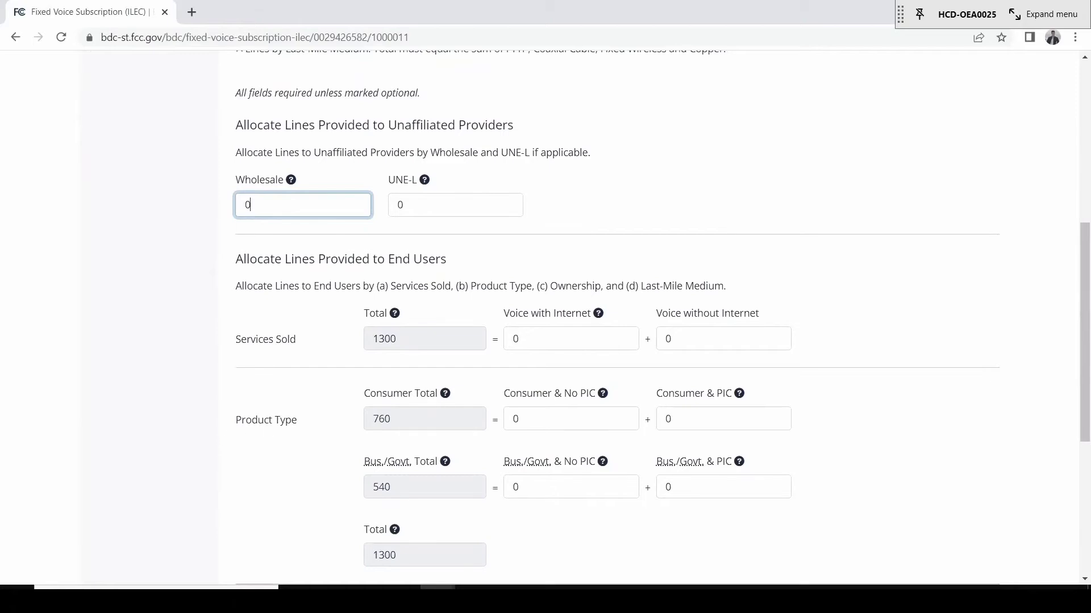
pyautogui.click(518, 339)
pyautogui.doubleClick(517, 339)
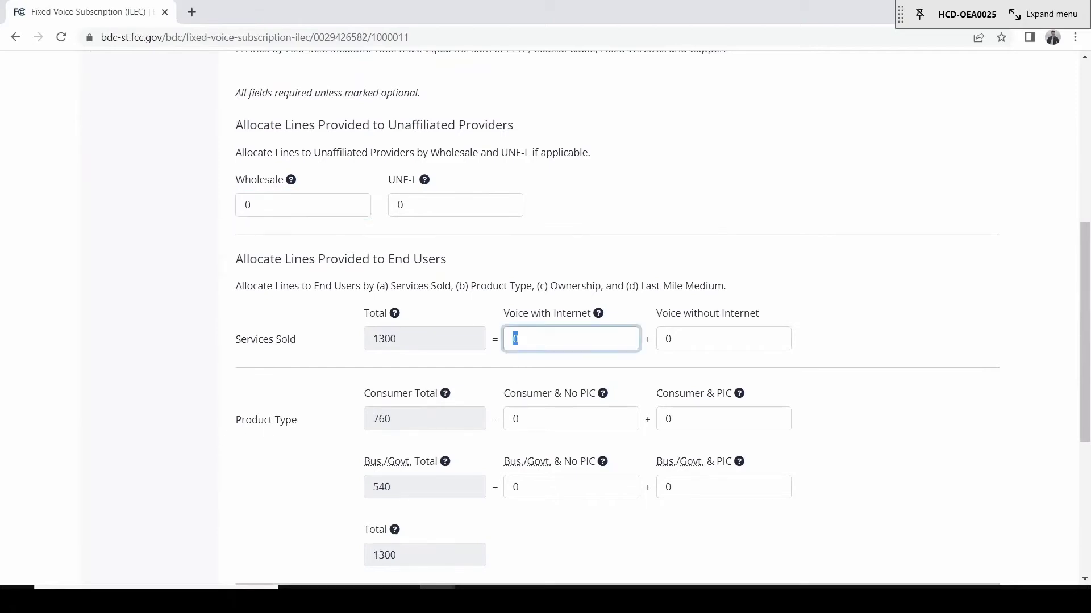
pyautogui.press('BackSpace')
pyautogui.write('5=')
pyautogui.press('BackSpace')
pyautogui.press('BackSpace')
pyautogui.write('2')
pyautogui.write('50')
pyautogui.moveTo(542, 339); pyautogui.dragTo(499, 341)
pyautogui.write('650')
pyautogui.press('Tab')
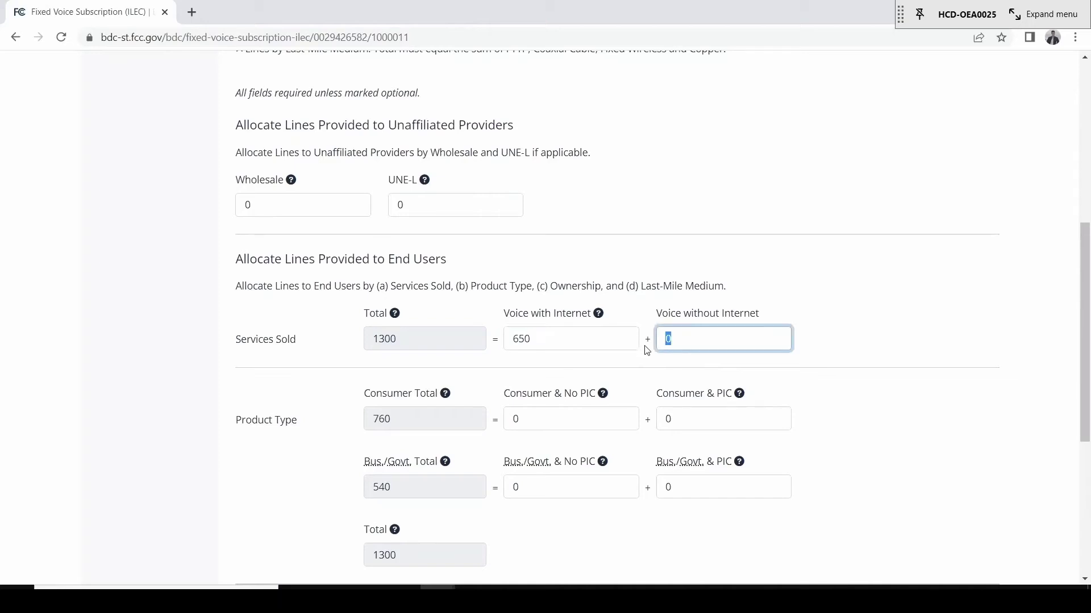
pyautogui.write('650')
# Step: Allocate the consumer lines by product type as 380 Consumer & No PIC and 380 Consumer & PIC
pyautogui.click(517, 419)
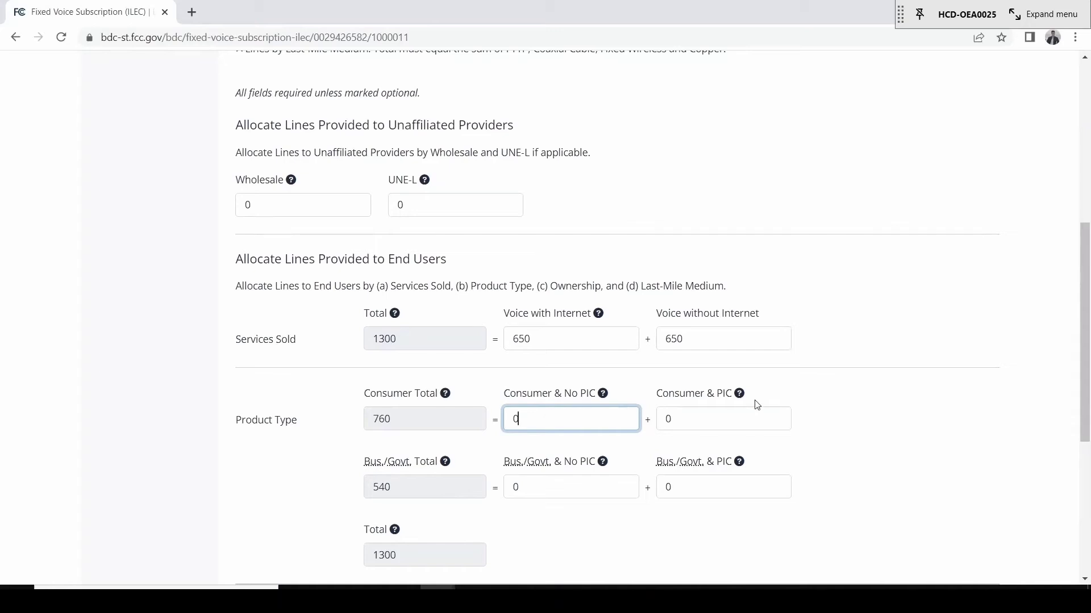
pyautogui.click(800, 385)
pyautogui.scroll(-3, 800, 385)
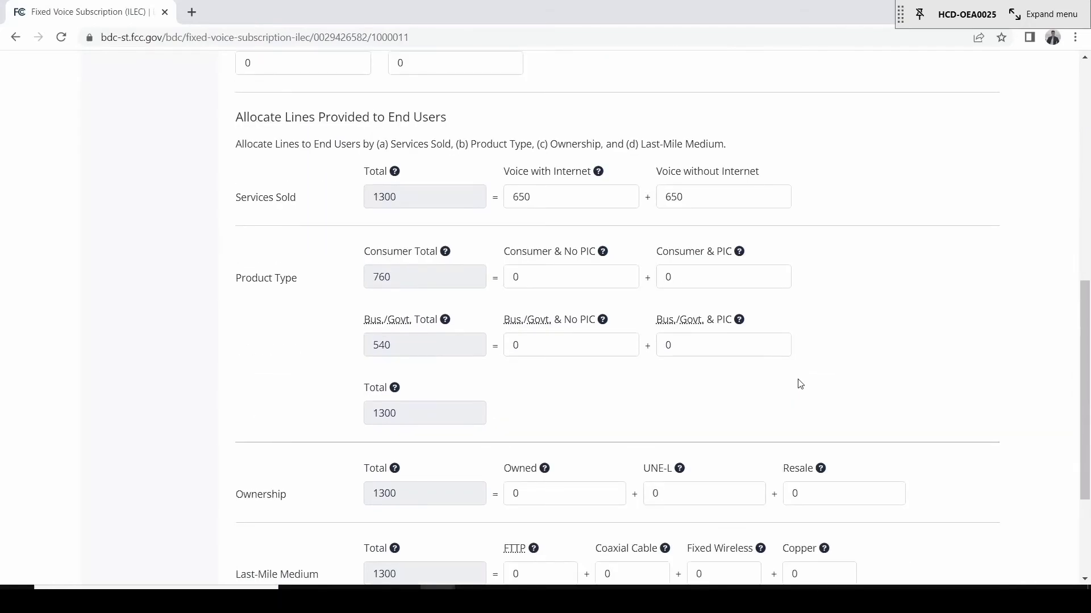
pyautogui.doubleClick(568, 277)
pyautogui.write('380')
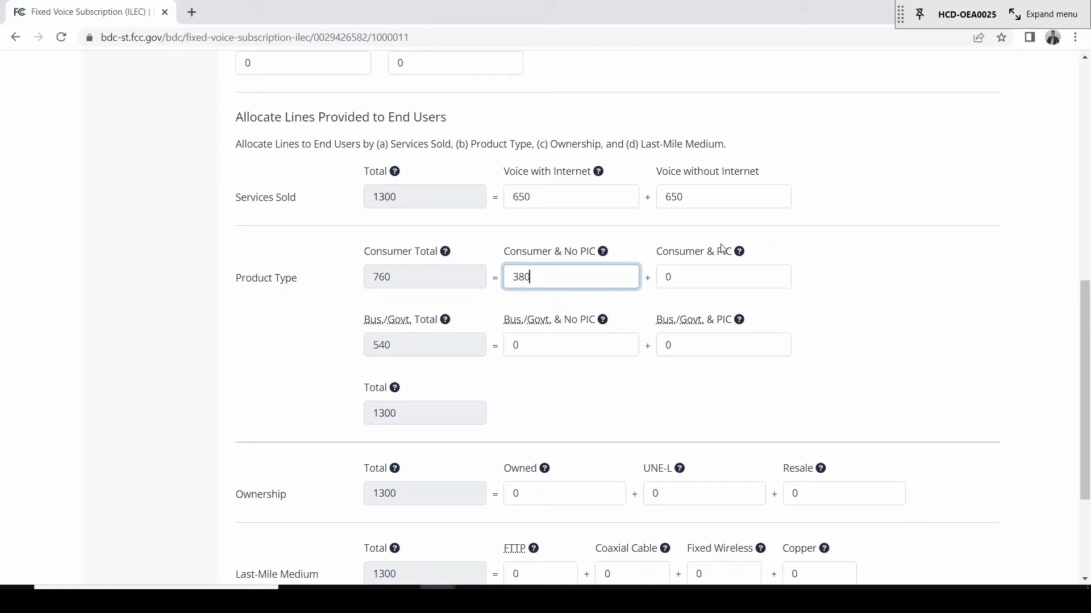
pyautogui.press('Tab')
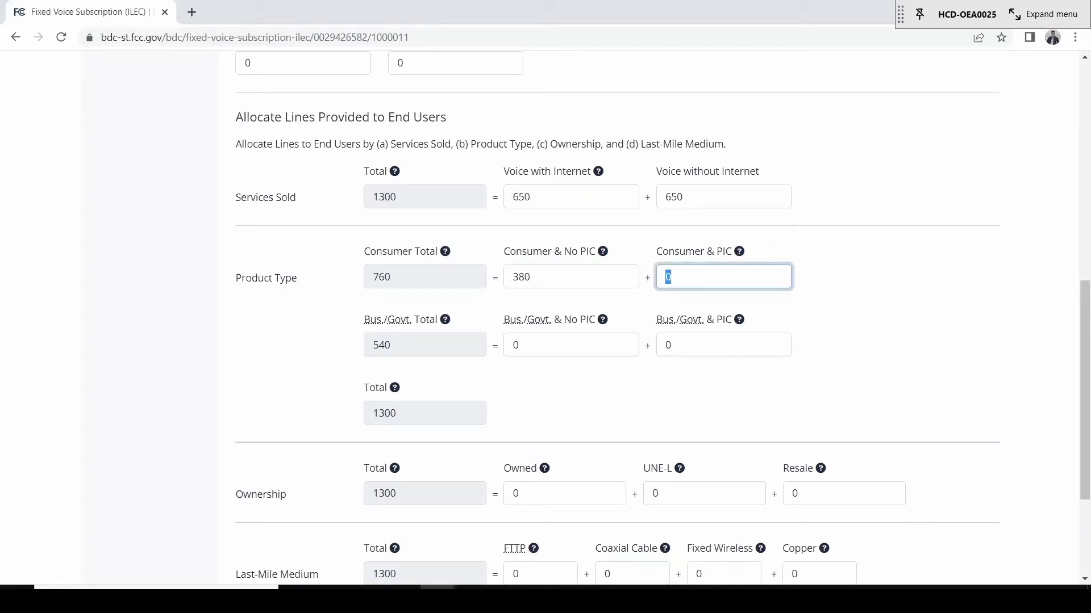
pyautogui.write('380')
# Step: Allocate the business/government lines as 270 Bus./Govt. & No PIC and 270 Bus./Govt. & PIC
pyautogui.press('Tab')
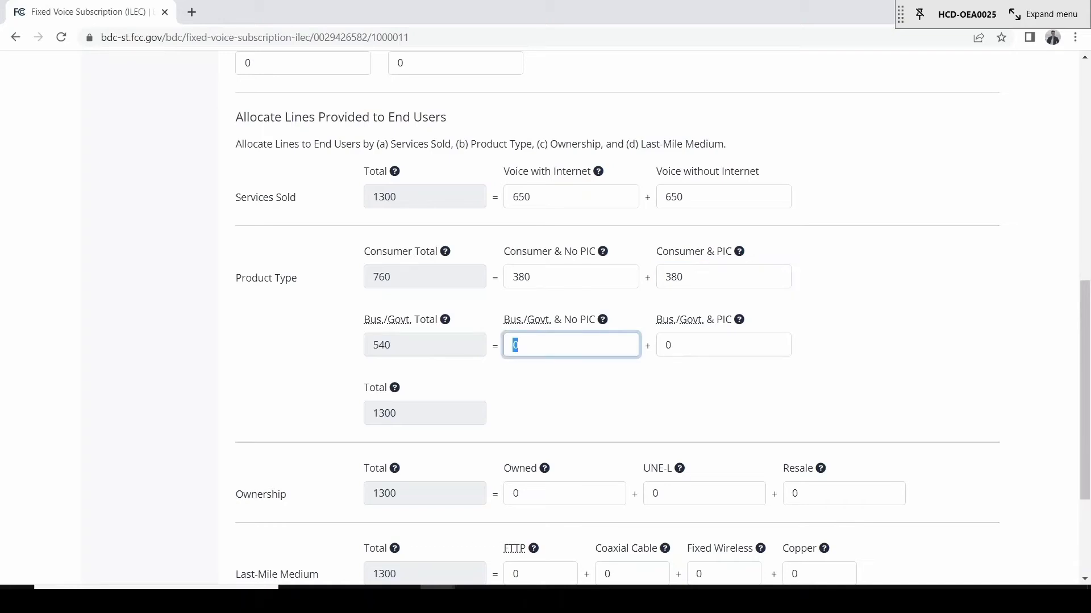
pyautogui.write('270')
pyautogui.press('Tab')
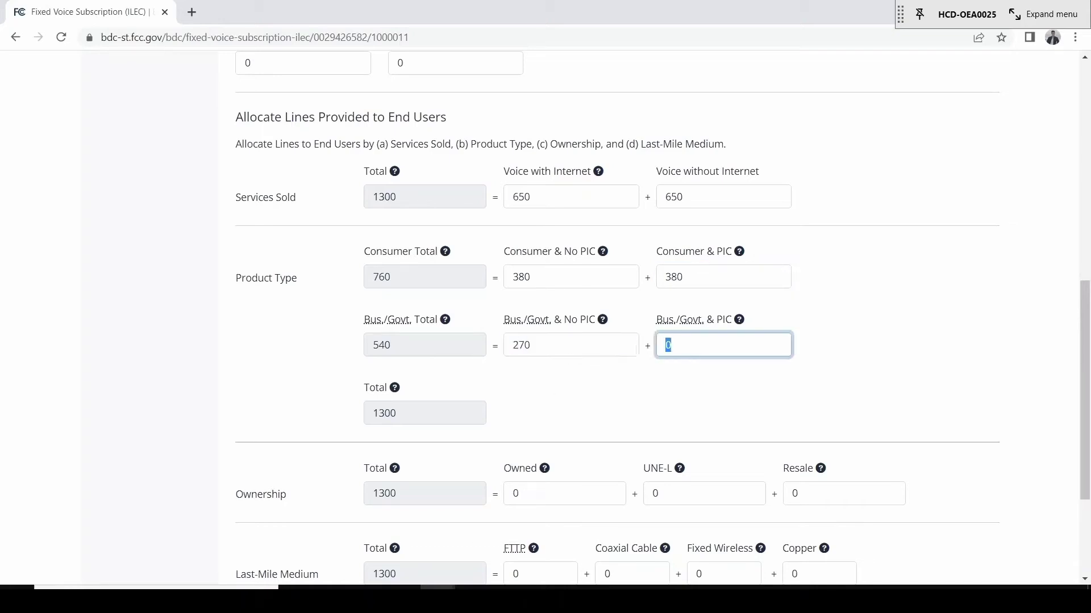
pyautogui.write('270')
# Step: Allocate the end-user lines by ownership as 325 Owned, 325 UNE-L and 650 Resale
pyautogui.scroll(-3, 675, 376)
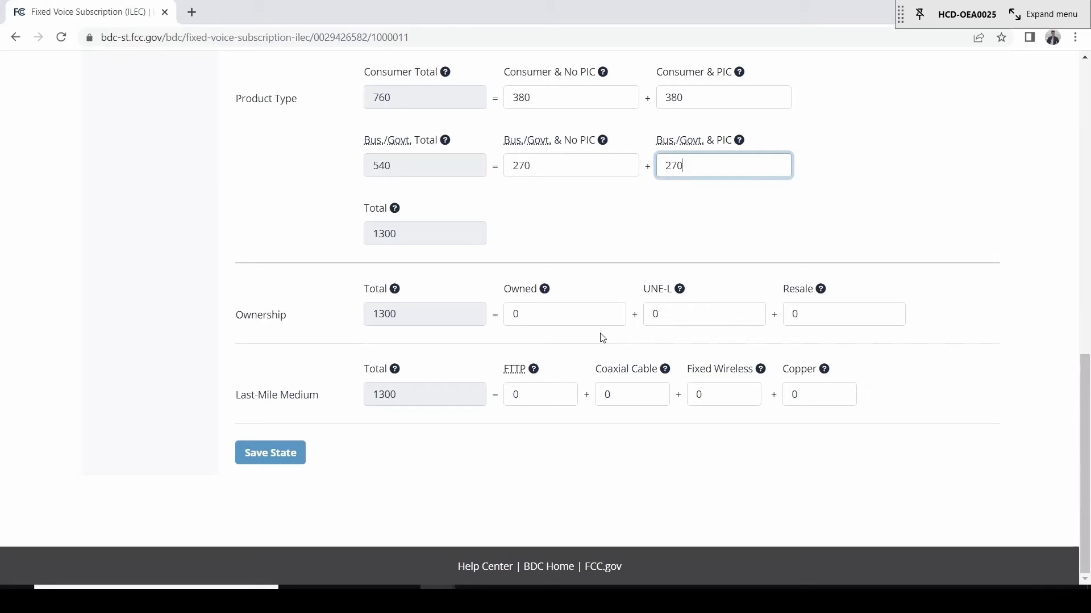
pyautogui.press('Tab')
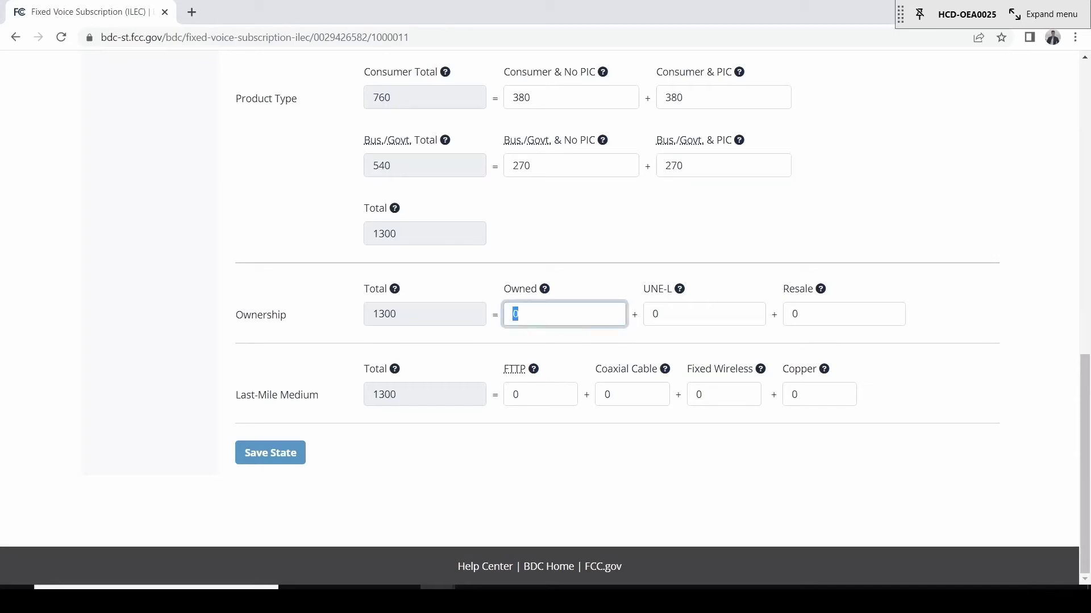
pyautogui.write('325')
pyautogui.press('Tab')
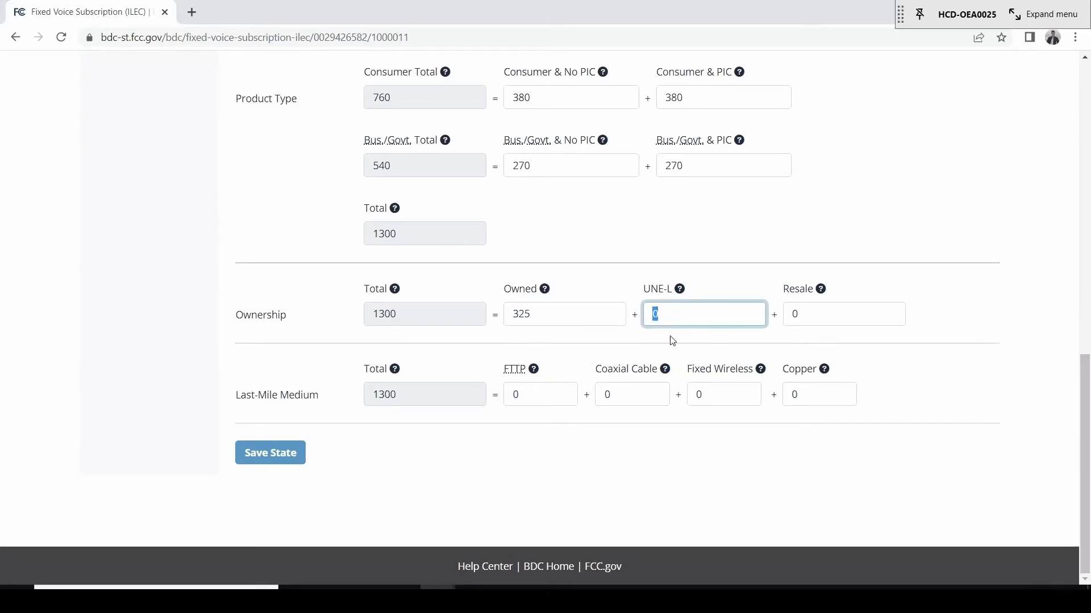
pyautogui.write('325')
pyautogui.press('Tab')
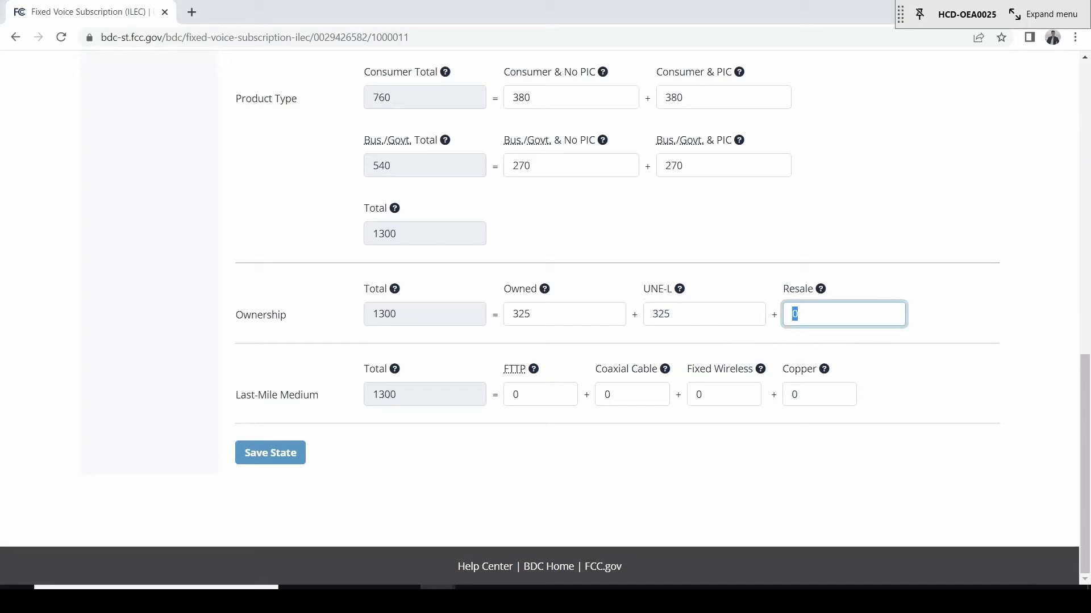
pyautogui.write('650')
# Step: Allocate the end-user lines by last-mile medium as 325 each for FTTP, Coaxial Cable, Fixed Wireless and Copper
pyautogui.press('Tab')
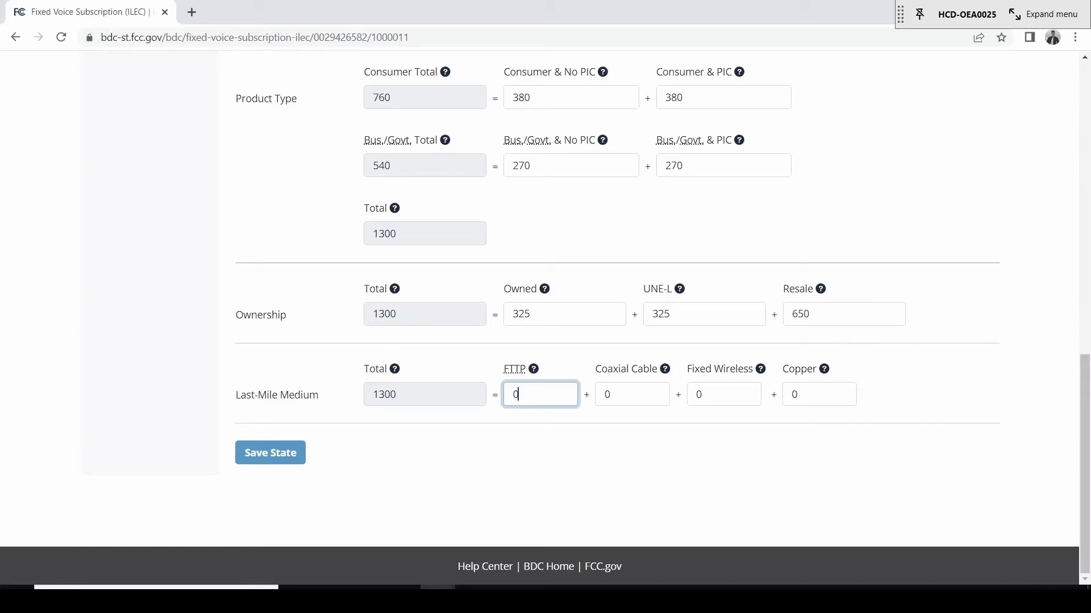
pyautogui.press('BackSpace')
pyautogui.write('325')
pyautogui.press('Tab')
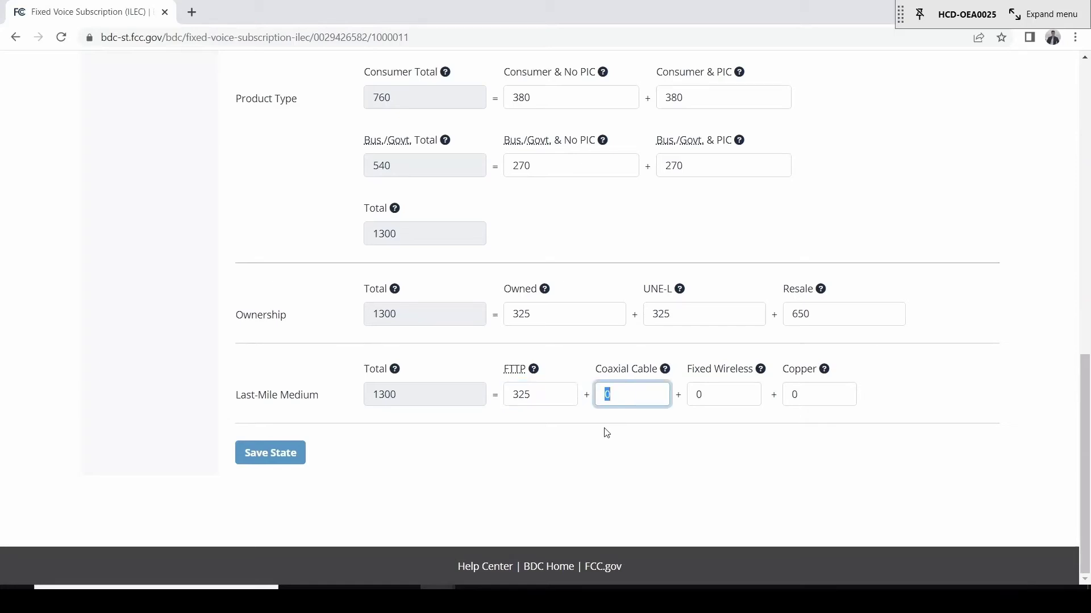
pyautogui.write('325')
pyautogui.press('Tab')
pyautogui.press('Left')
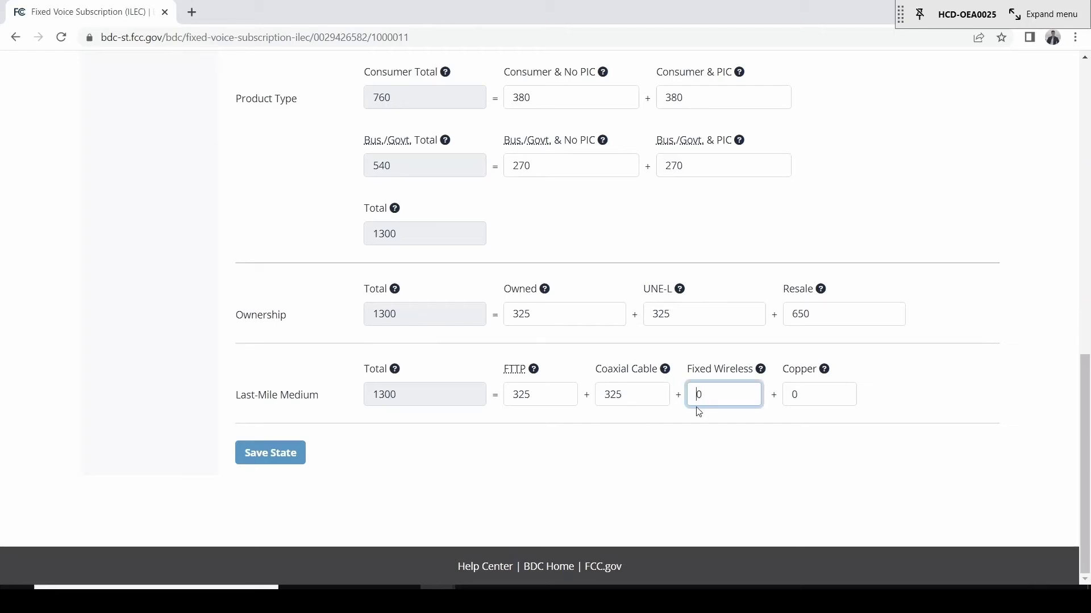
pyautogui.write('325')
pyautogui.press('BackSpace')
pyautogui.press('Tab')
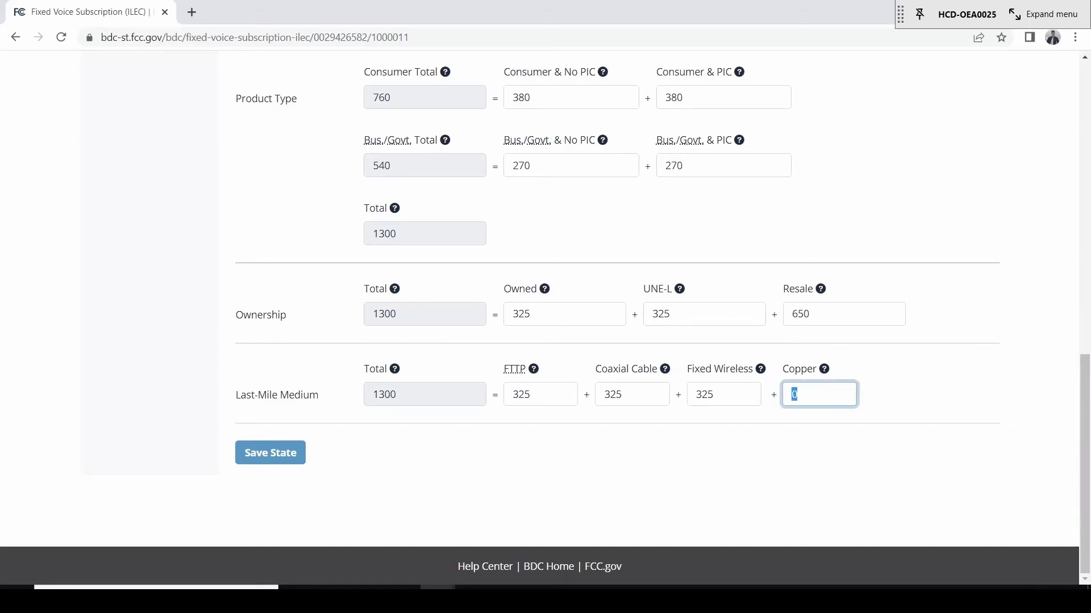
pyautogui.write('325')
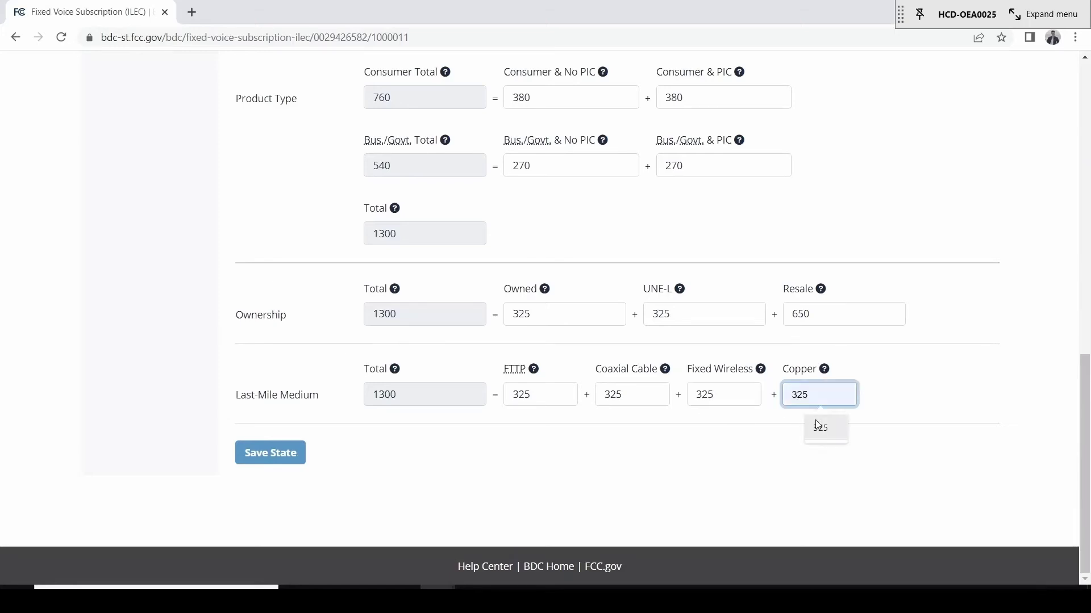
# Step: Check the local exchange validation checklist and switch to Alabama's Interconnected VoIP Subscriptions
pyautogui.scroll(12, 1008, 449)
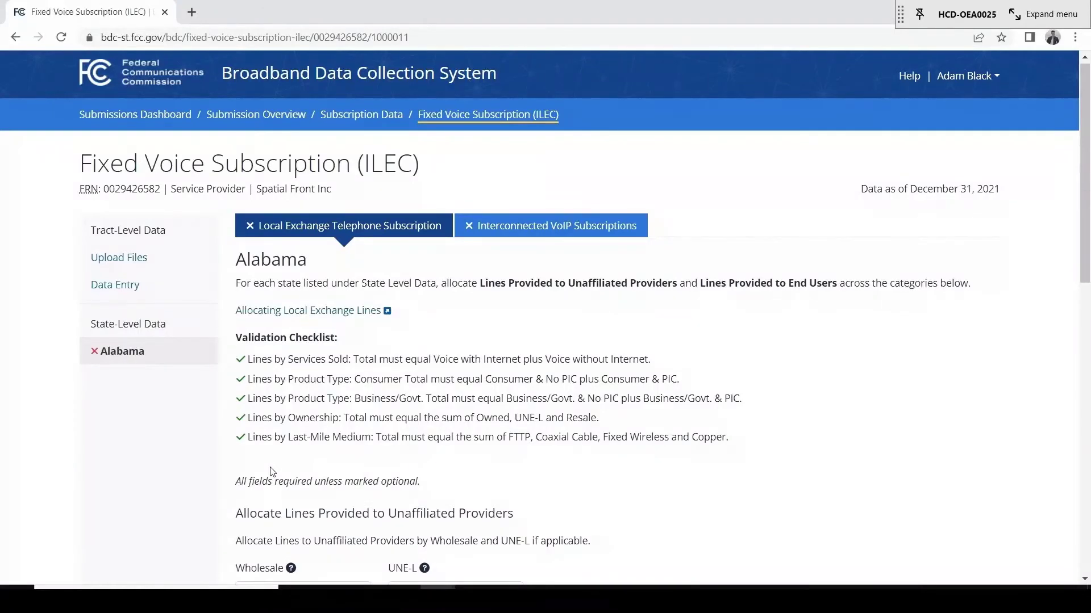
pyautogui.scroll(-1, 271, 471)
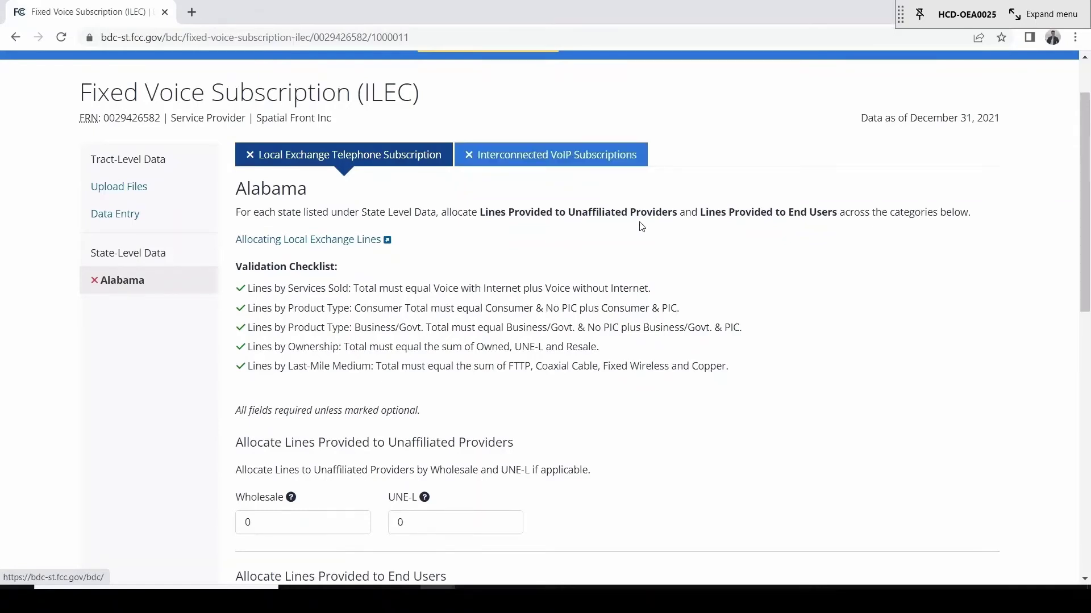
pyautogui.click(619, 161)
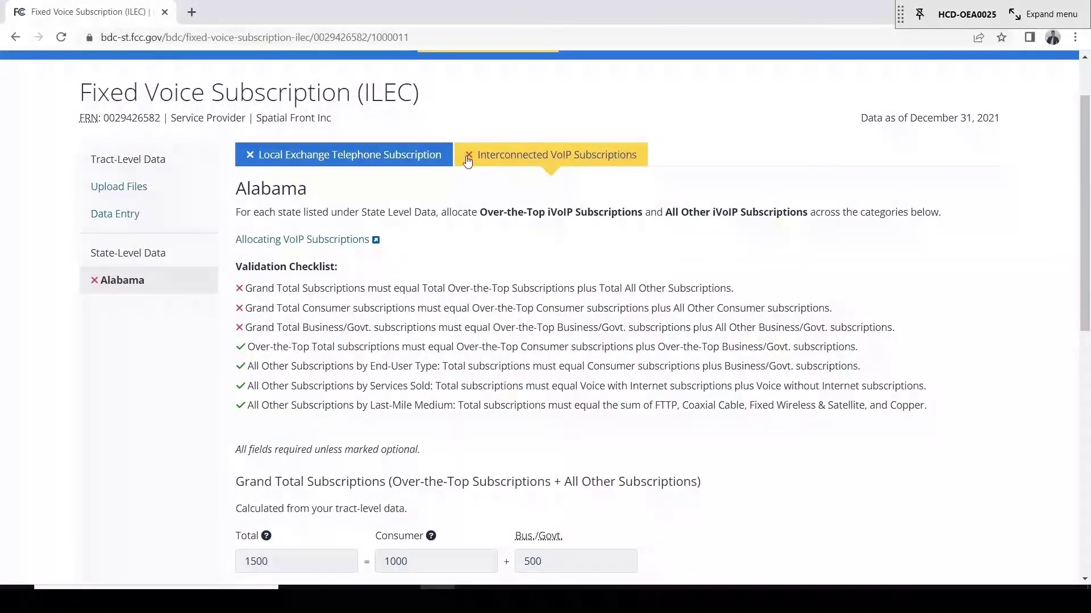
# Step: Set the Over-the-Top Subscriptions to a total of 1500, with 1000 Consumer and 500 Bus./Govt
pyautogui.scroll(-1, 447, 207)
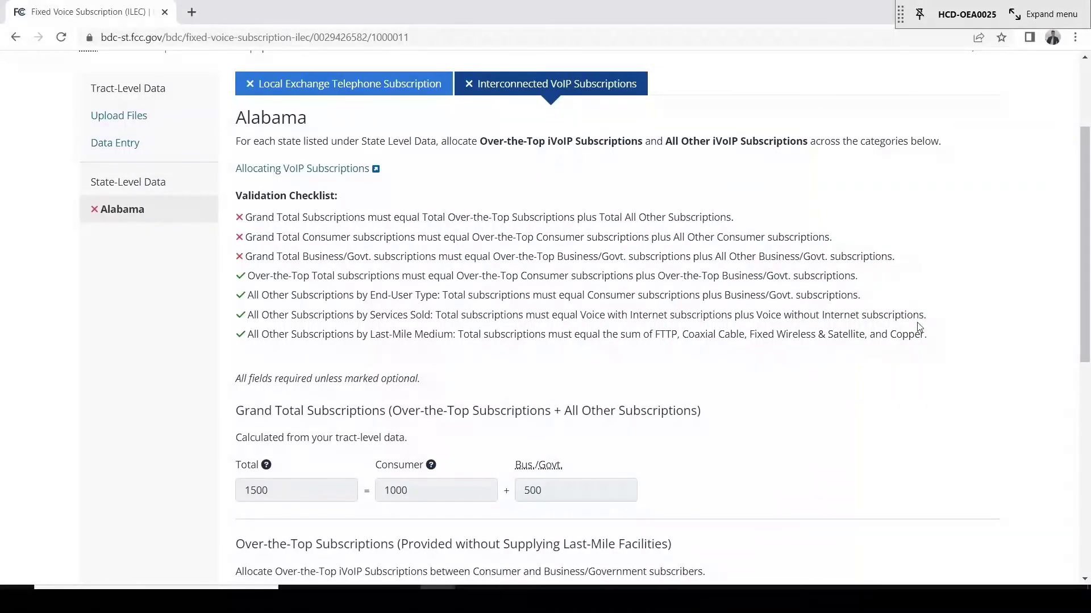
pyautogui.scroll(-3, 919, 331)
pyautogui.scroll(-2, 919, 332)
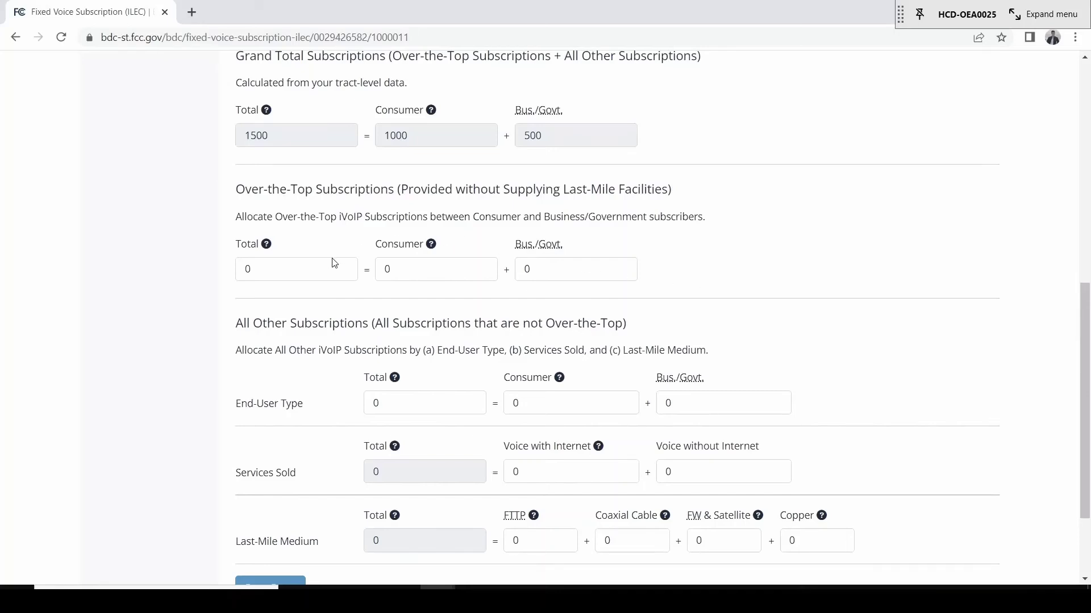
pyautogui.click(241, 264)
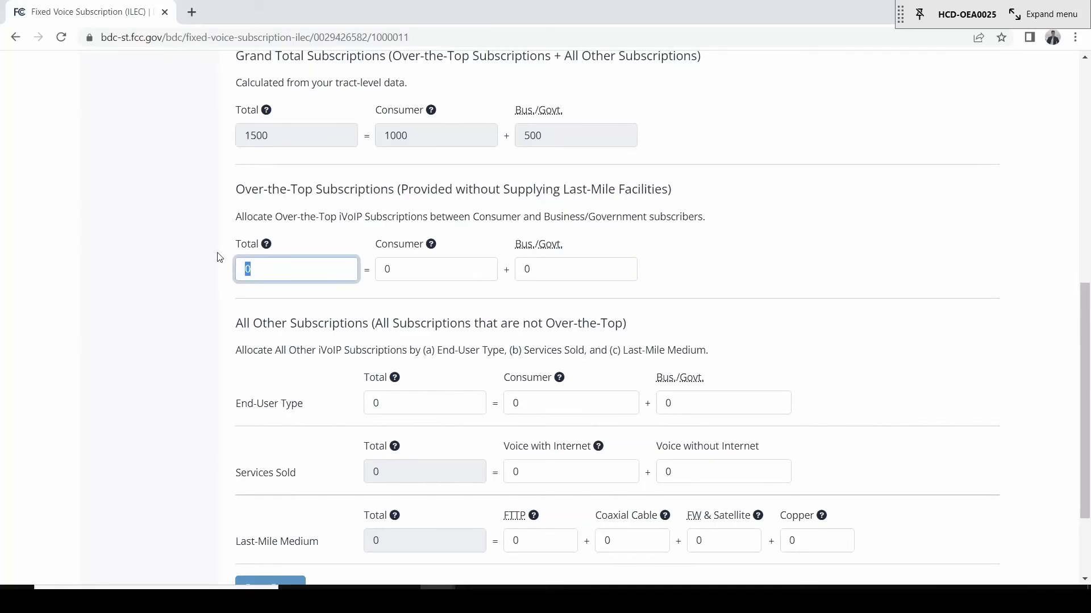
pyautogui.write('1500')
pyautogui.press('Tab')
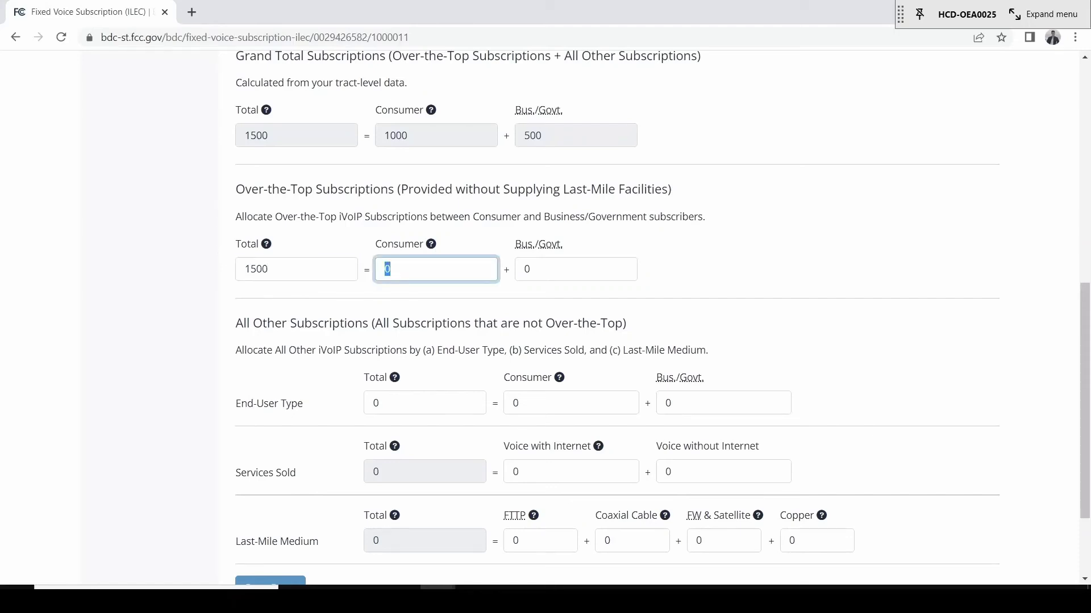
pyautogui.write('1000')
pyautogui.click(526, 269)
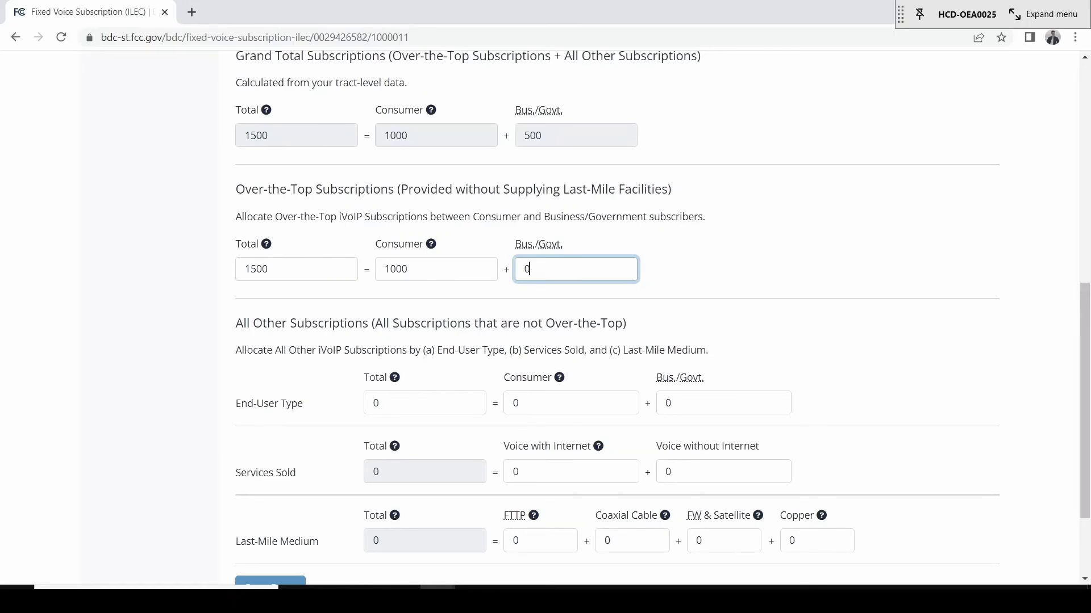
pyautogui.press('BackSpace')
pyautogui.write('500')
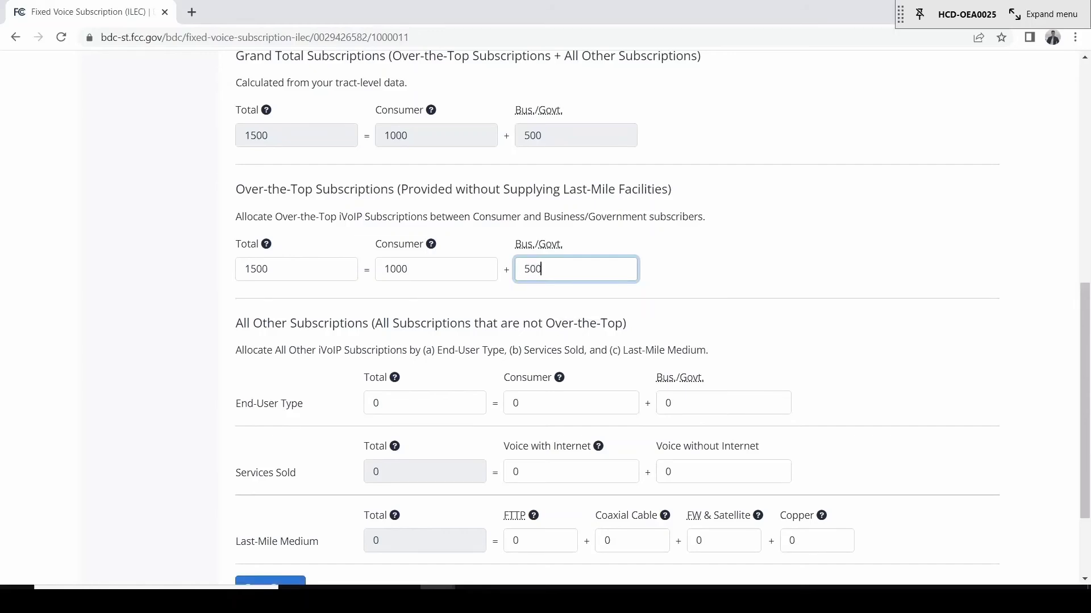
pyautogui.click(718, 288)
# Step: Set the All Other Subscriptions end-user type to a total of 250, with 250 Consumer
pyautogui.scroll(1, 717, 286)
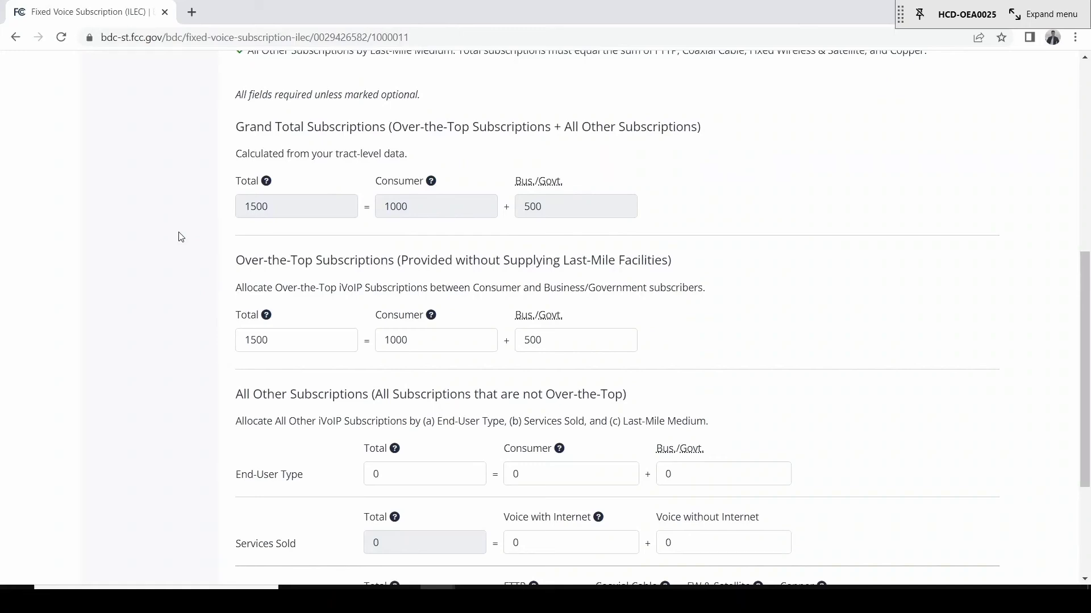
pyautogui.scroll(-1, 188, 245)
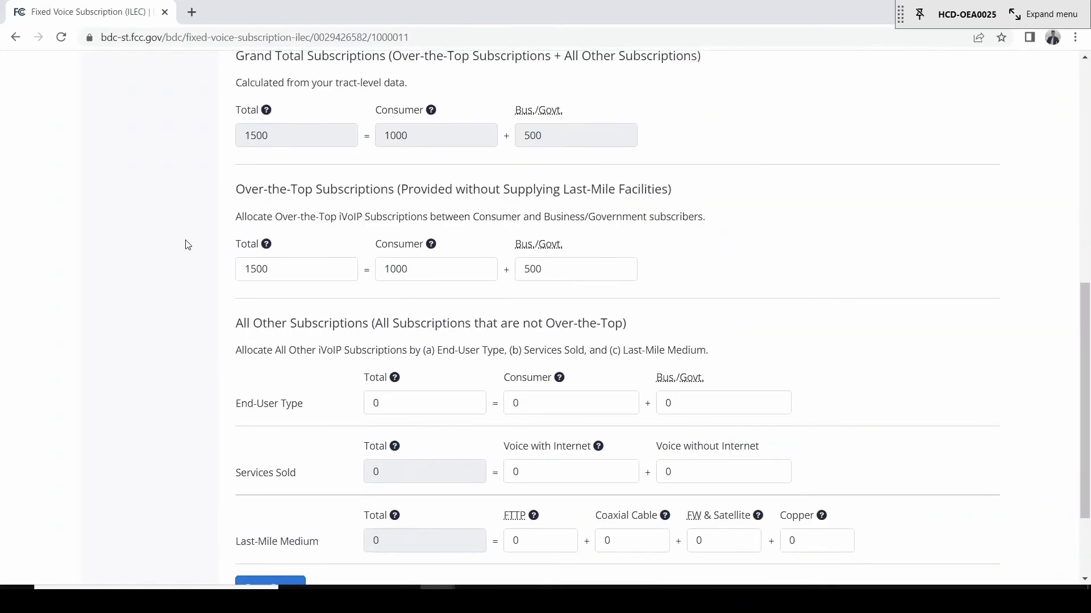
pyautogui.scroll(-2, 188, 245)
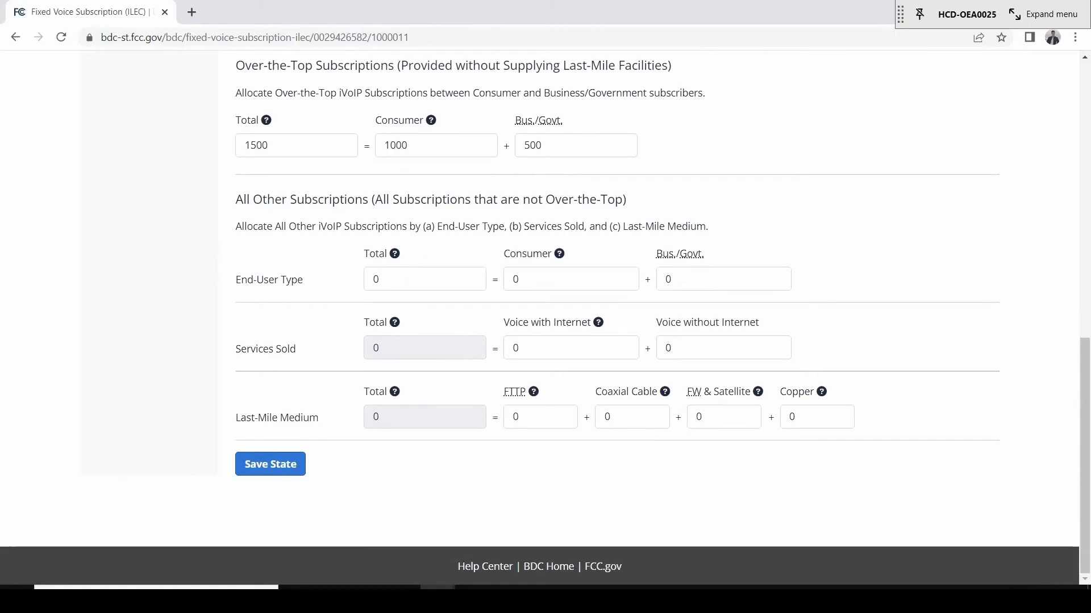
pyautogui.click(377, 279)
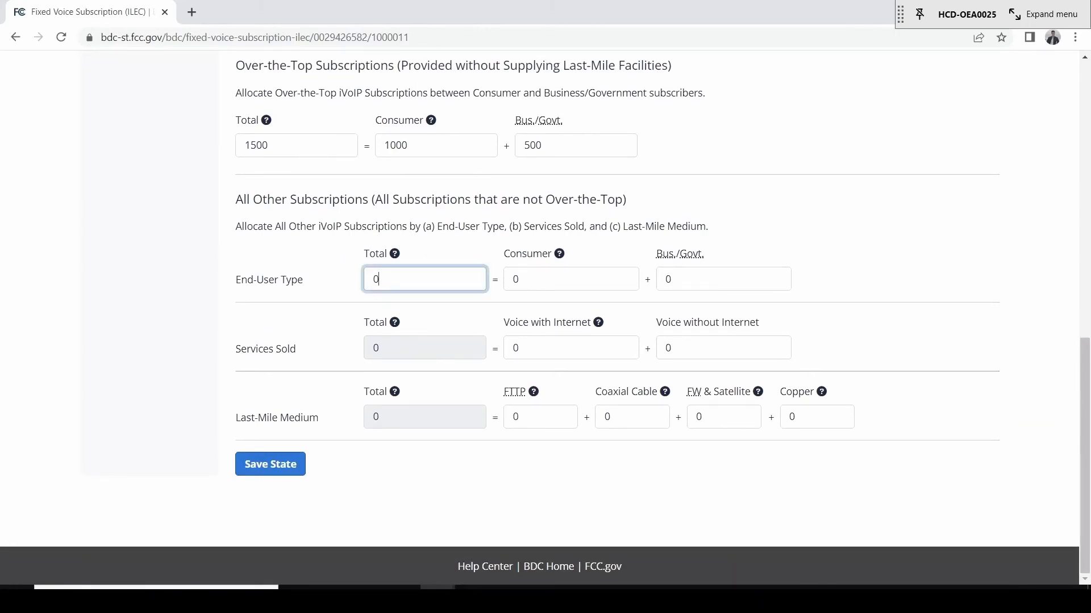
pyautogui.press('BackSpace')
pyautogui.write('250')
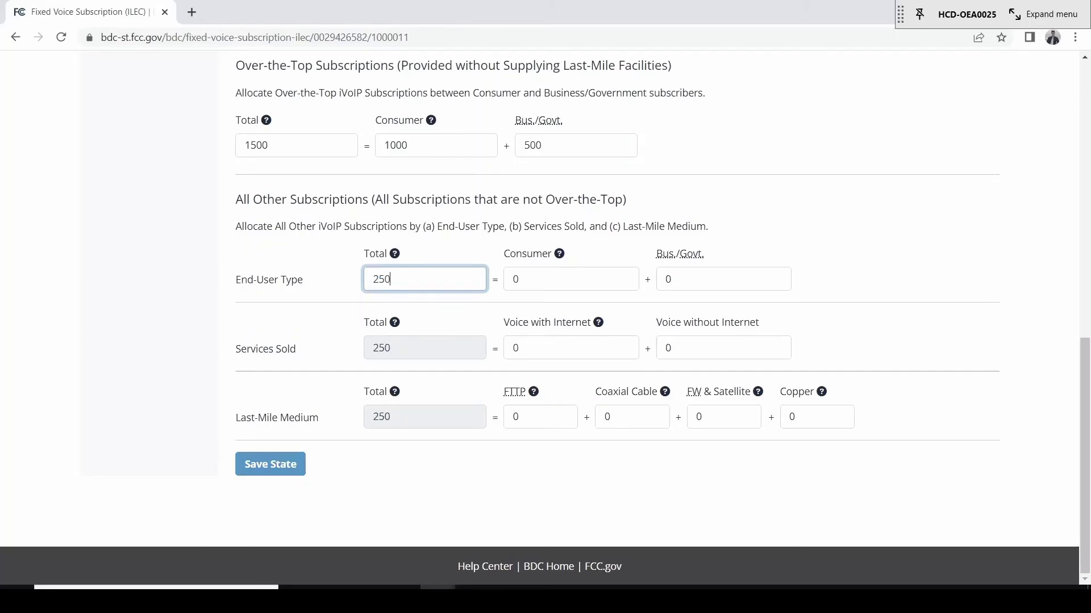
pyautogui.press('Tab')
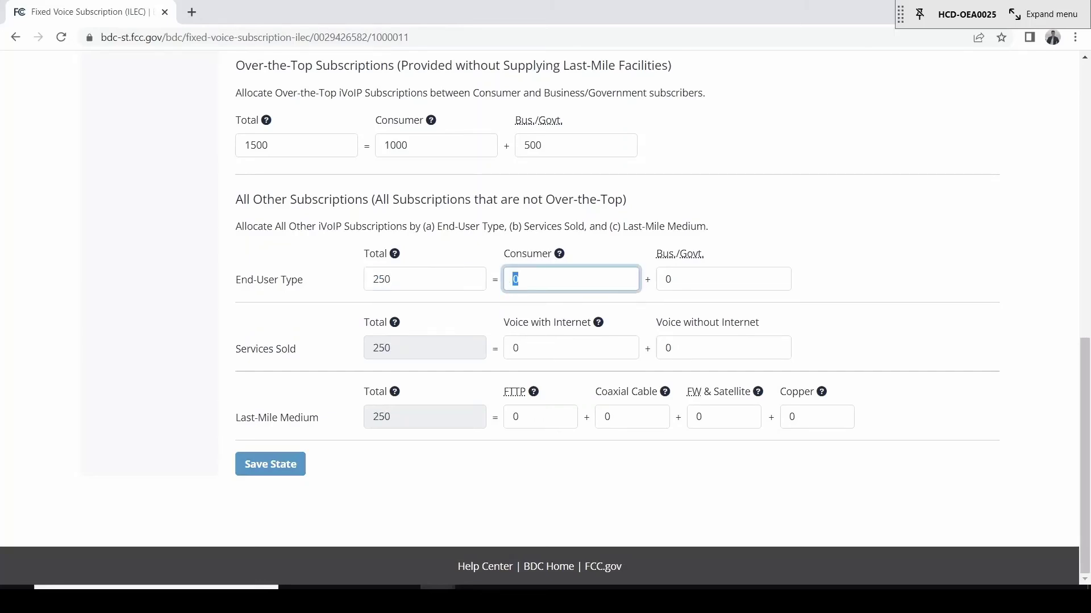
pyautogui.write('250')
# Step: Allocate the All Other Subscriptions services sold as 125 voice with Internet and 125 voice without Internet
pyautogui.click(534, 343)
pyautogui.write('125')
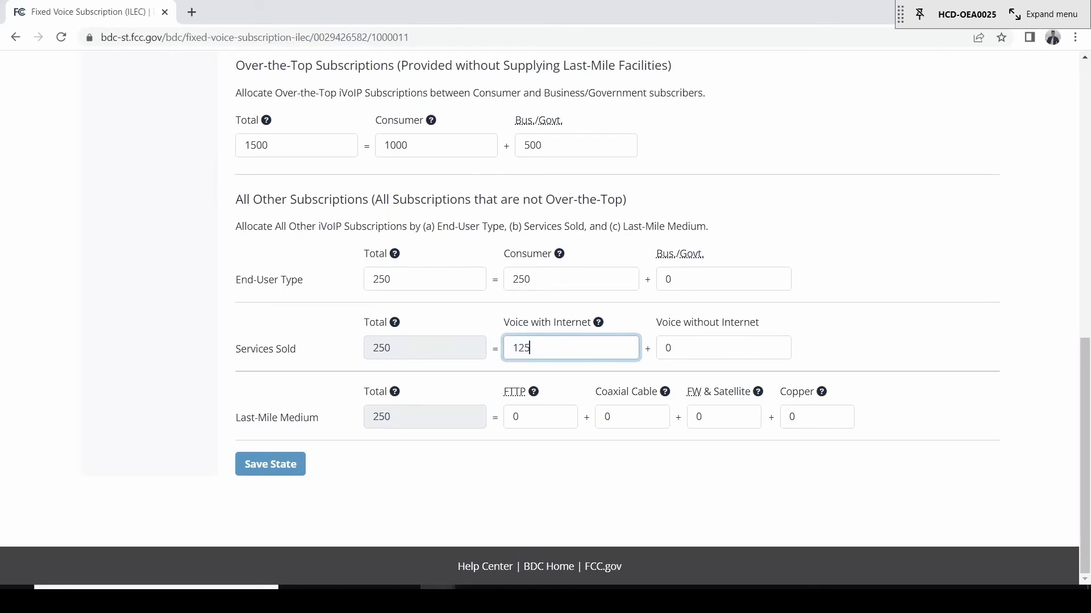
pyautogui.press('Tab')
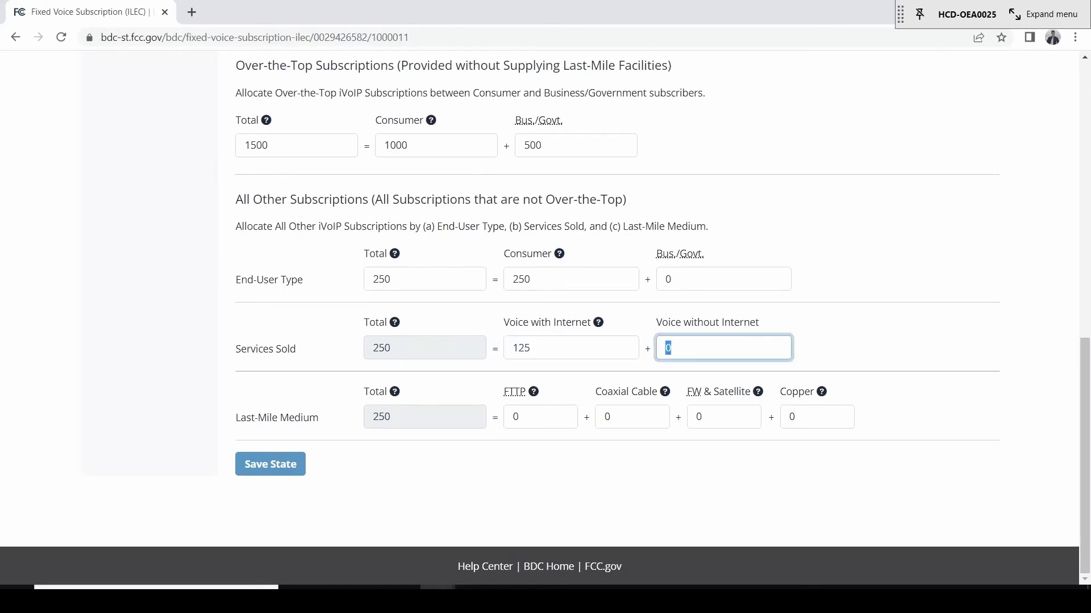
pyautogui.write('125')
# Step: Set the Last-Mile Medium allocation of All Other Subscriptions to 100 for FTTP and 100 for Coaxial Cable
pyautogui.click(517, 417)
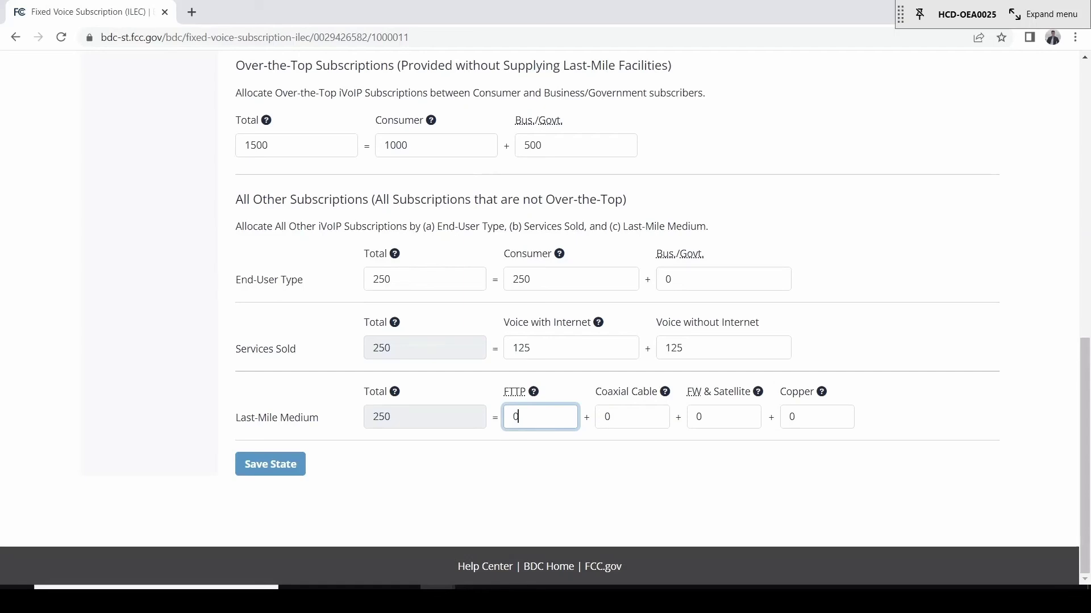
pyautogui.doubleClick(515, 417)
pyautogui.write('100')
pyautogui.click(611, 417)
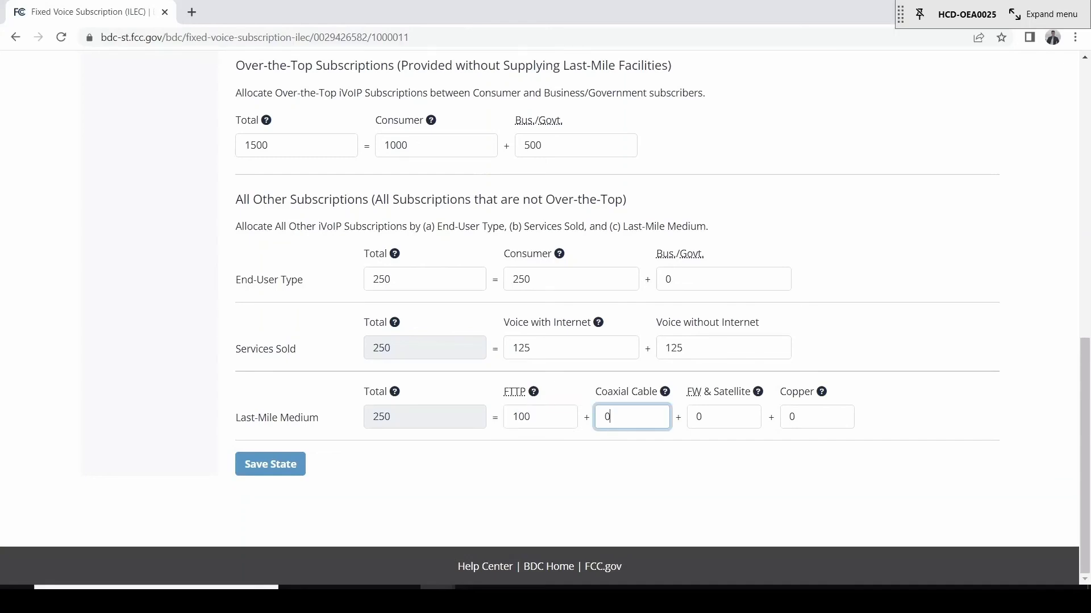
pyautogui.doubleClick(607, 417)
pyautogui.write('1000')
pyautogui.press('BackSpace')
pyautogui.press('Tab')
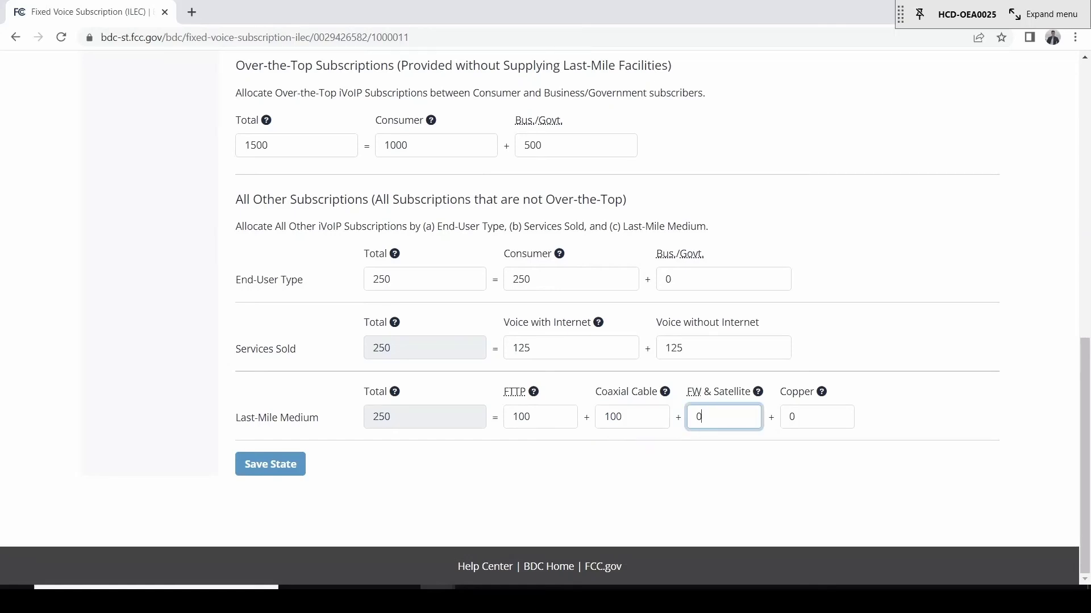
# Step: Allocate 25 of the last-mile subscriptions to FW & Satellite and 25 to Copper
pyautogui.write('25')
pyautogui.press('Tab')
pyautogui.press('BackSpace')
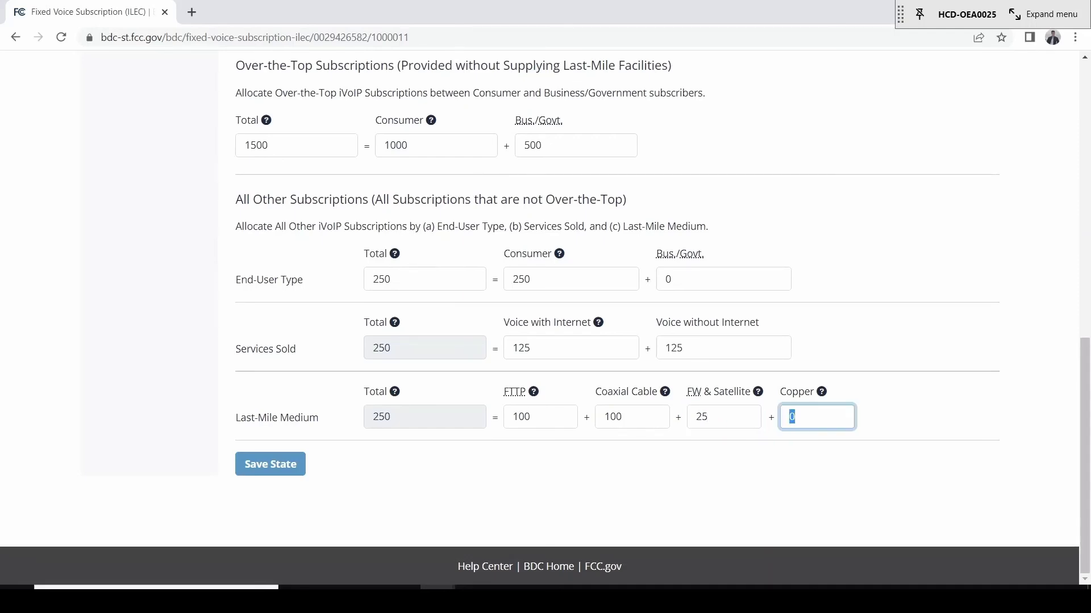
pyautogui.write('25')
# Step: Check Alabama's Interconnected VoIP validation checklist and save the state data
pyautogui.scroll(7, 924, 439)
pyautogui.scroll(1, 924, 439)
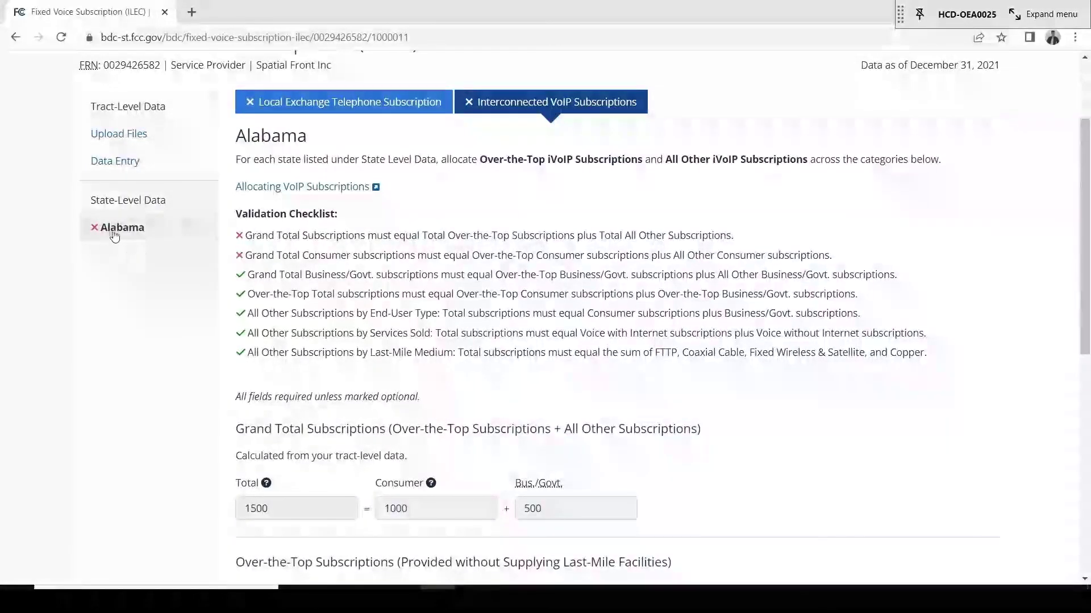
pyautogui.scroll(-4, 223, 355)
pyautogui.scroll(-3, 223, 354)
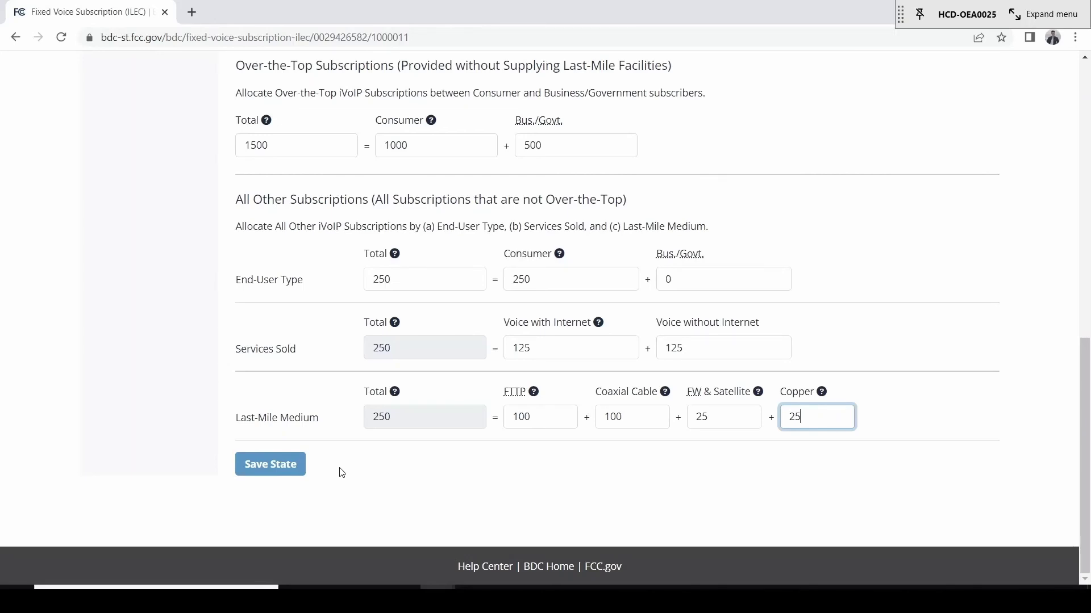
pyautogui.press('Return')
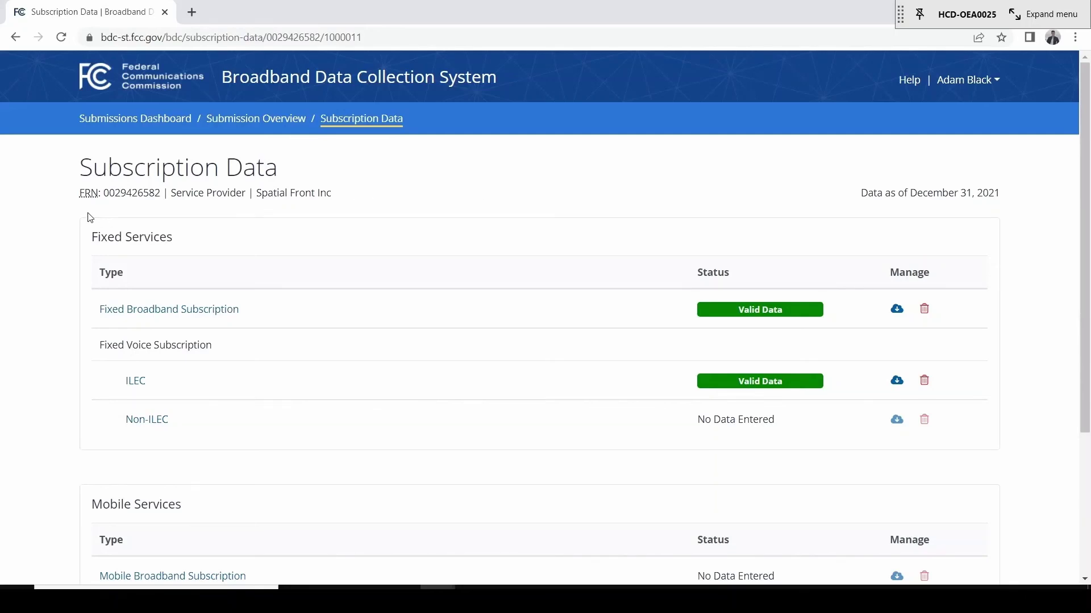
# Step: Open the Submission Overview and review the submission steps and the Fixed Submission Data subscriber figures
pyautogui.click(242, 122)
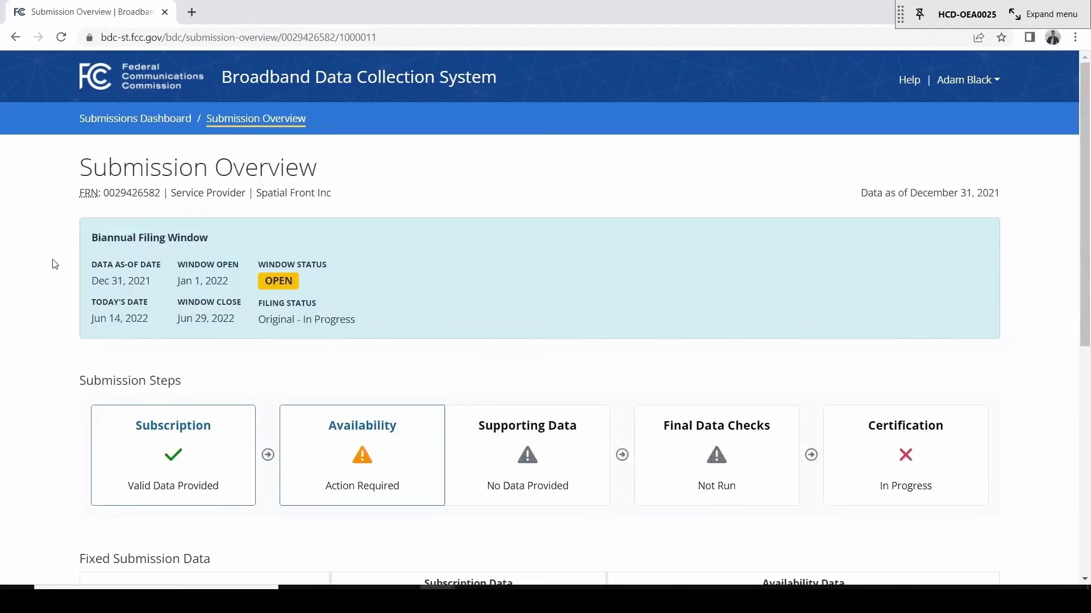
pyautogui.scroll(-6, 44, 364)
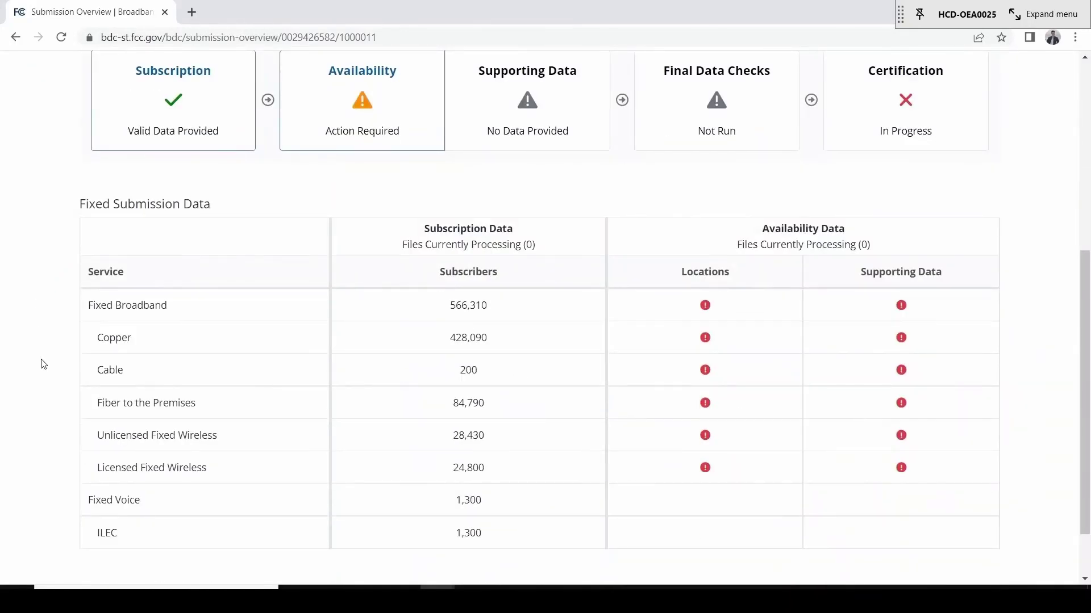
pyautogui.scroll(6, 44, 364)
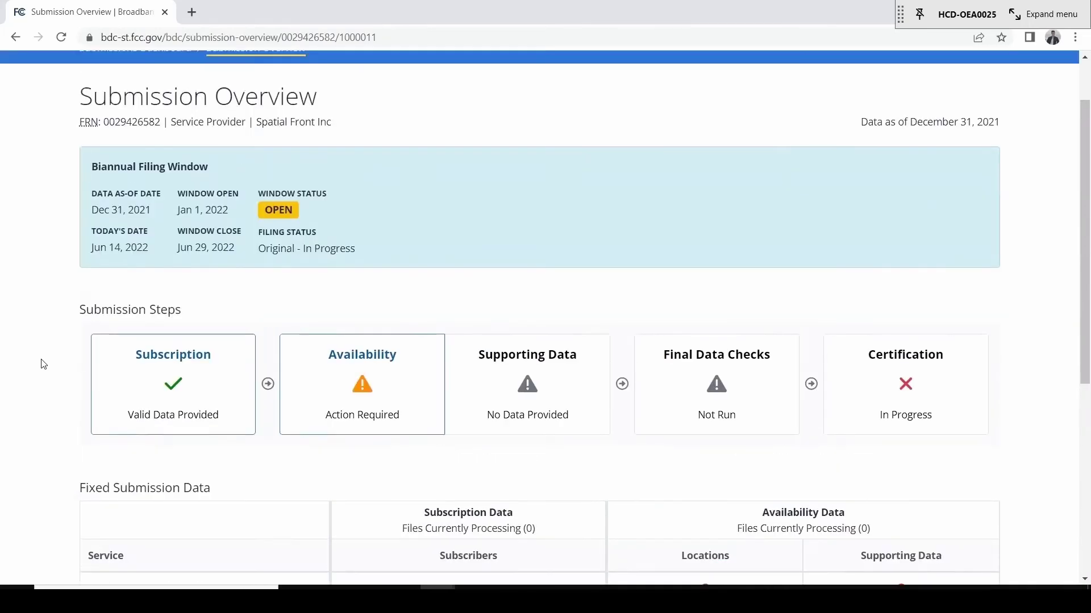